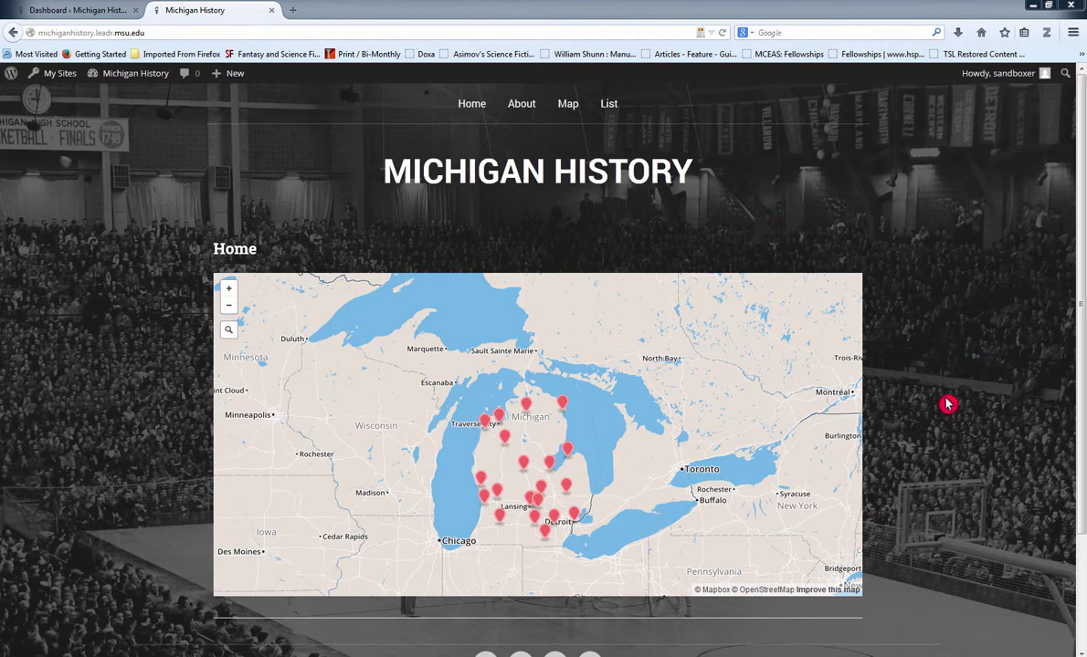
Show the label of the Mount Pleasant marker on the home page map of Michigan
drag(556, 469, 568, 437)
scroll(537, 457, up, 3)
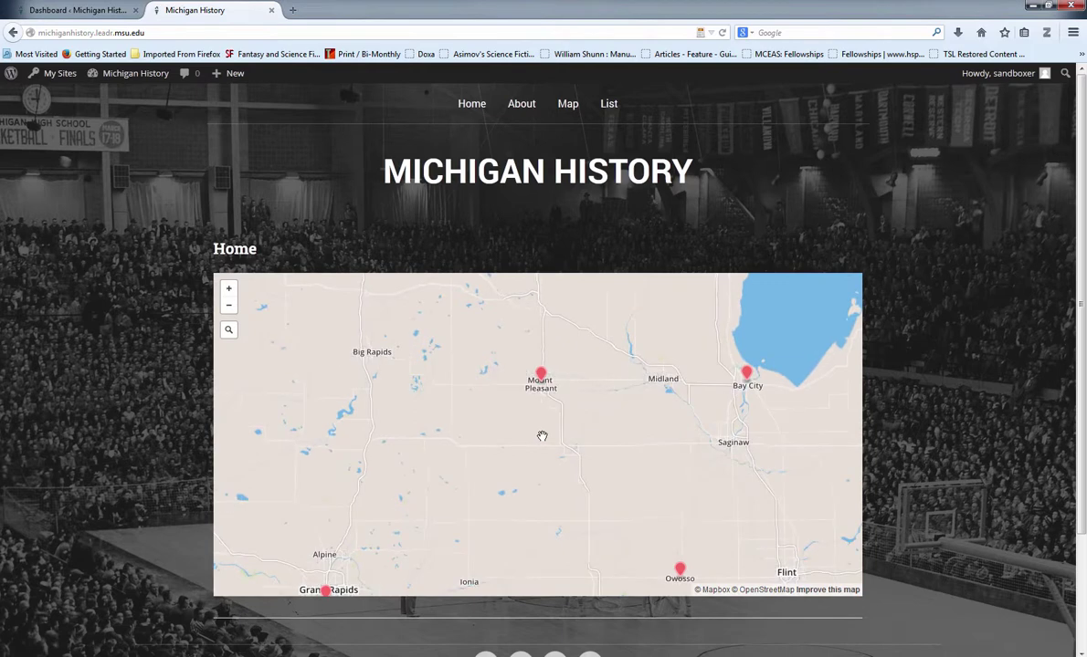
scroll(543, 434, up, 1)
drag(539, 339, 539, 402)
click(536, 397)
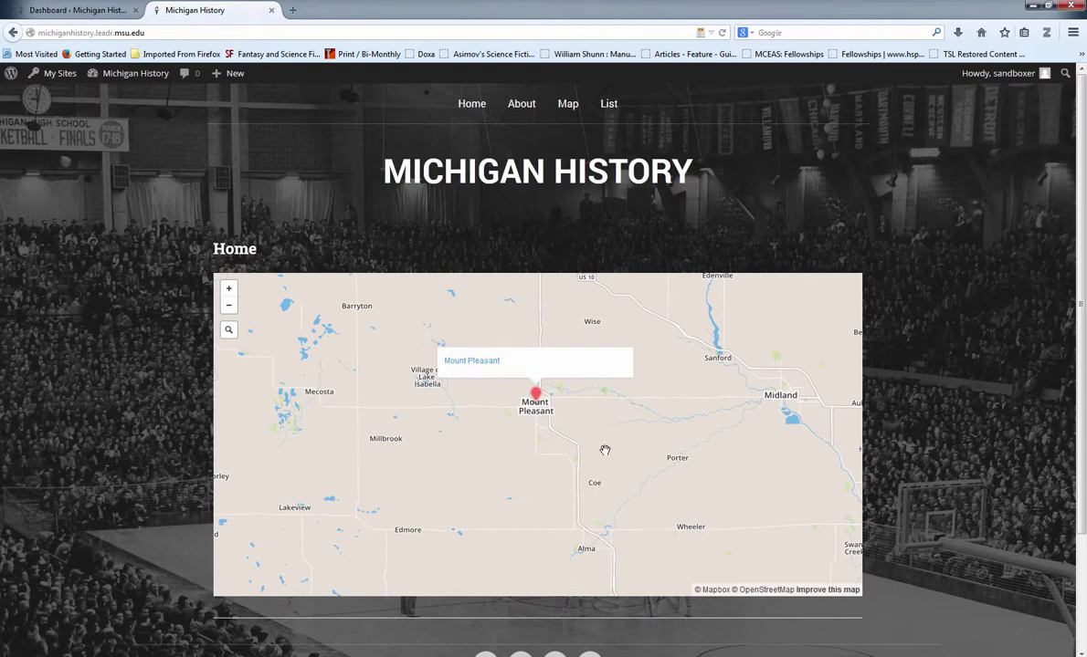
Locate the Williamston marker east of Lansing on the map and open its linked page
drag(592, 479, 525, 324)
scroll(587, 420, down, 3)
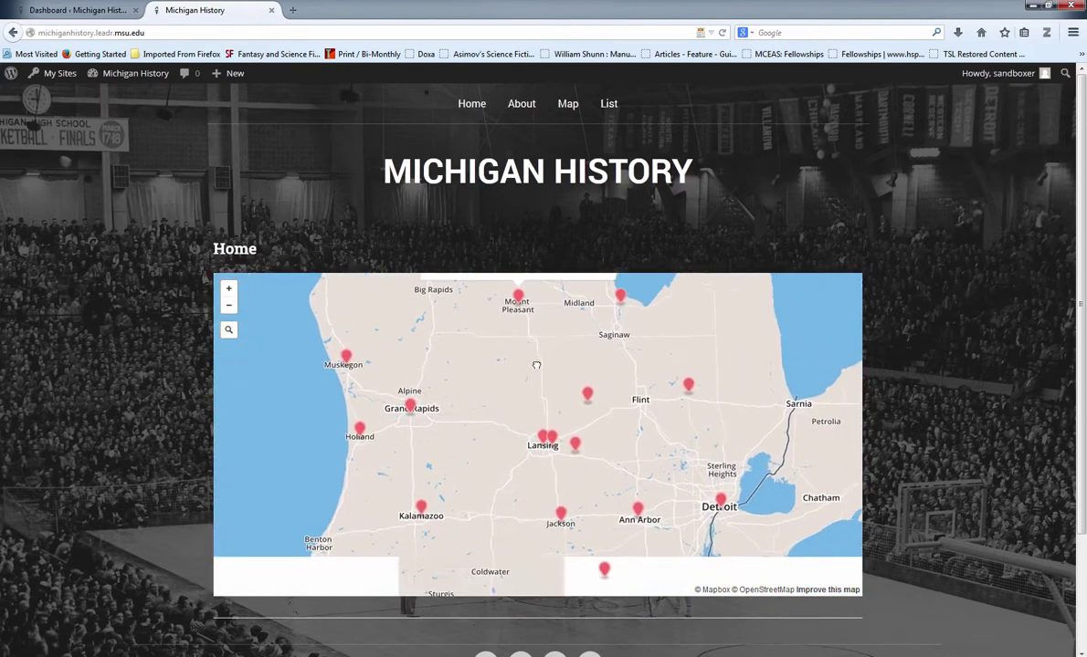
drag(593, 460, 585, 433)
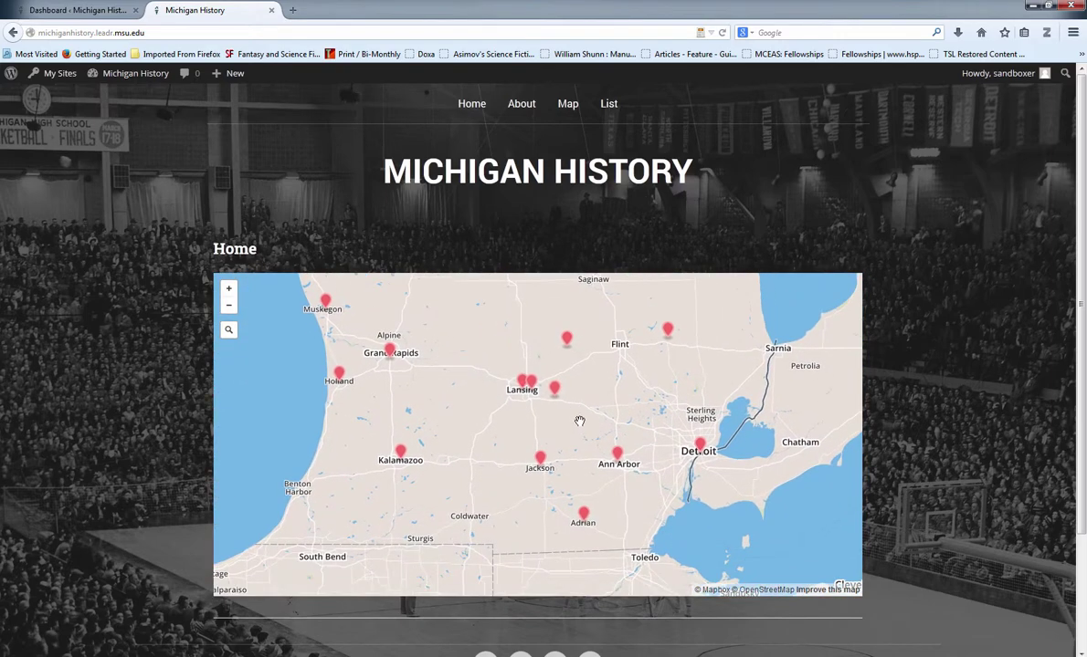
scroll(566, 388, up, 3)
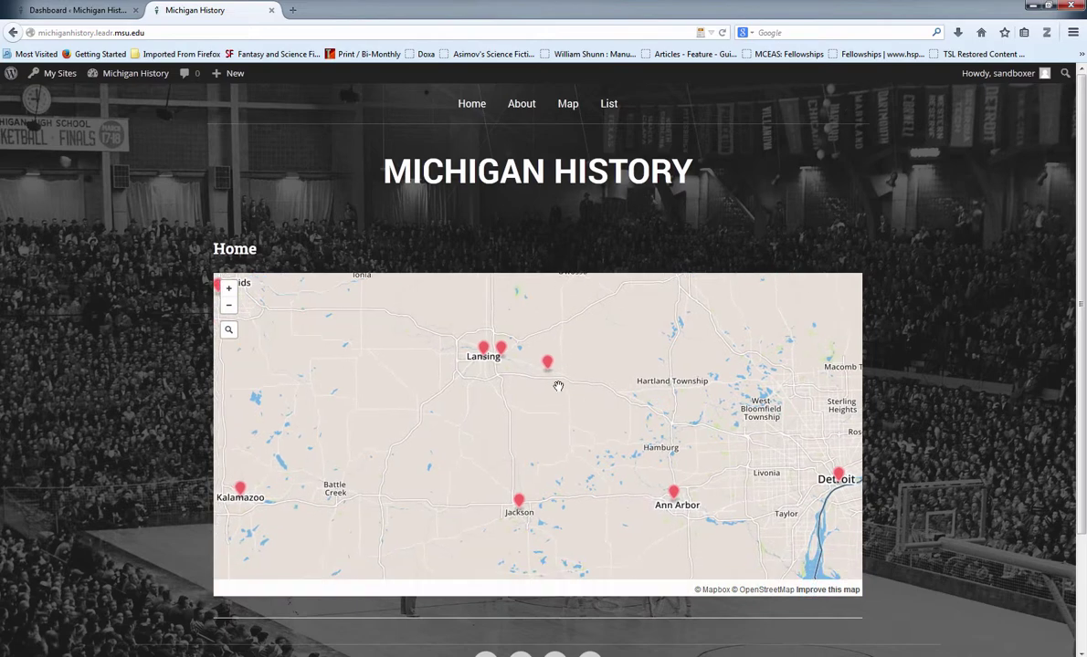
click(537, 349)
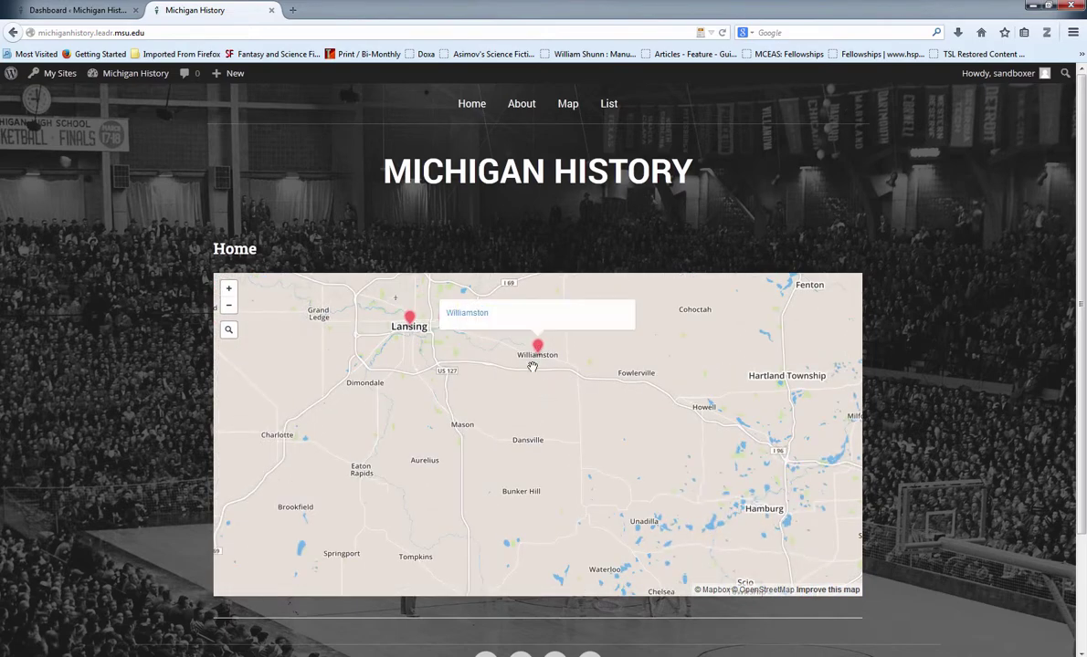
click(466, 316)
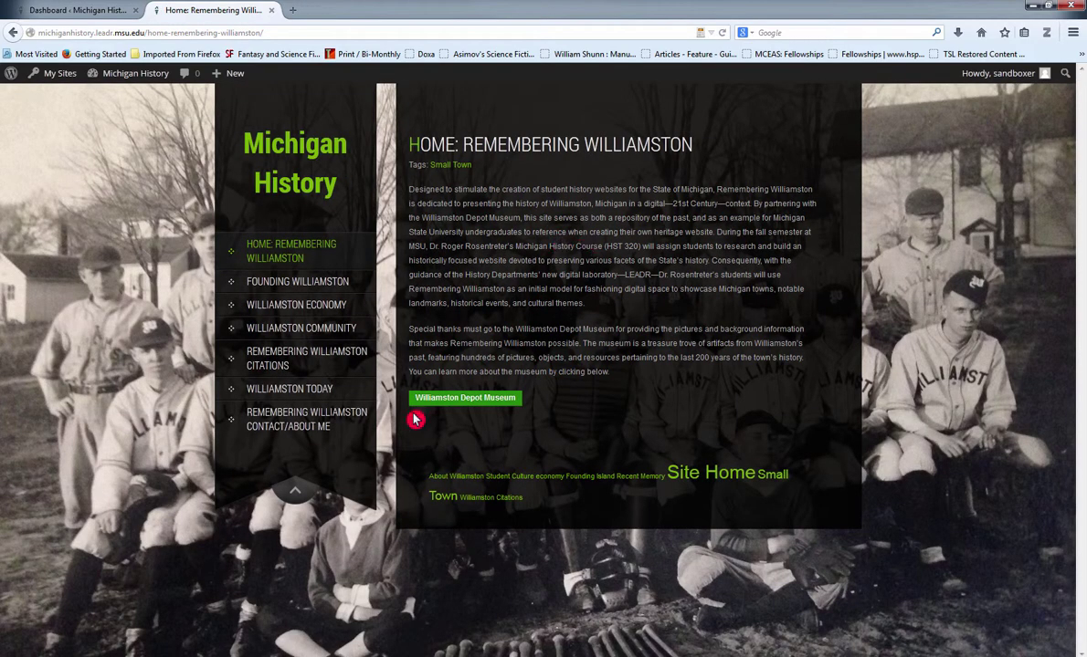
Return to the Michigan History home page, open the List page and examine its entries down to the tag cloud
click(325, 150)
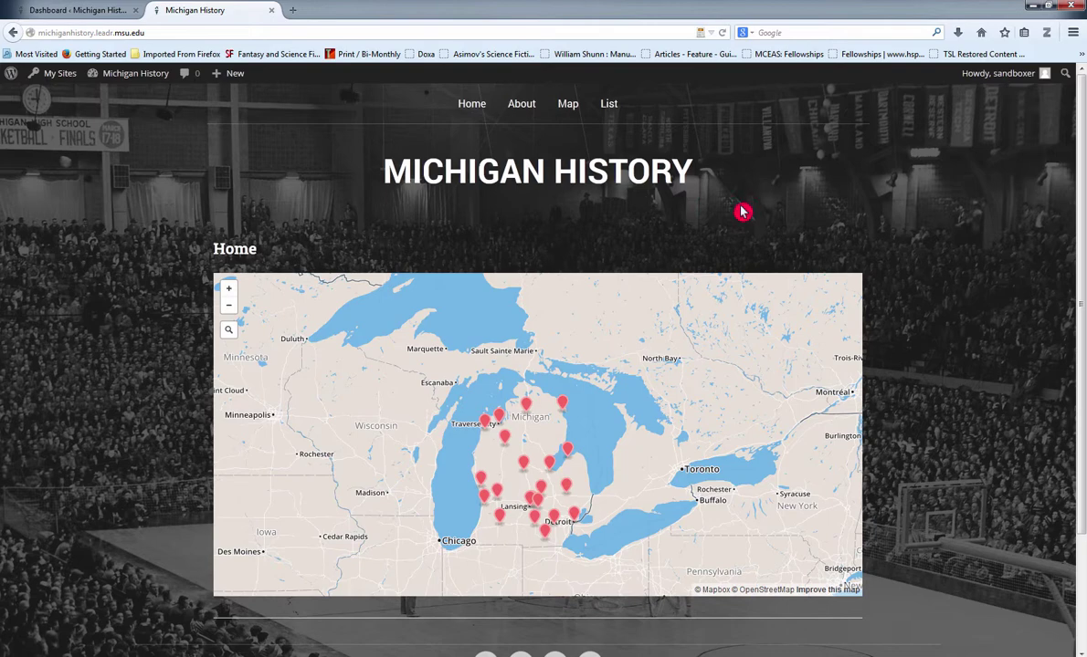
click(609, 106)
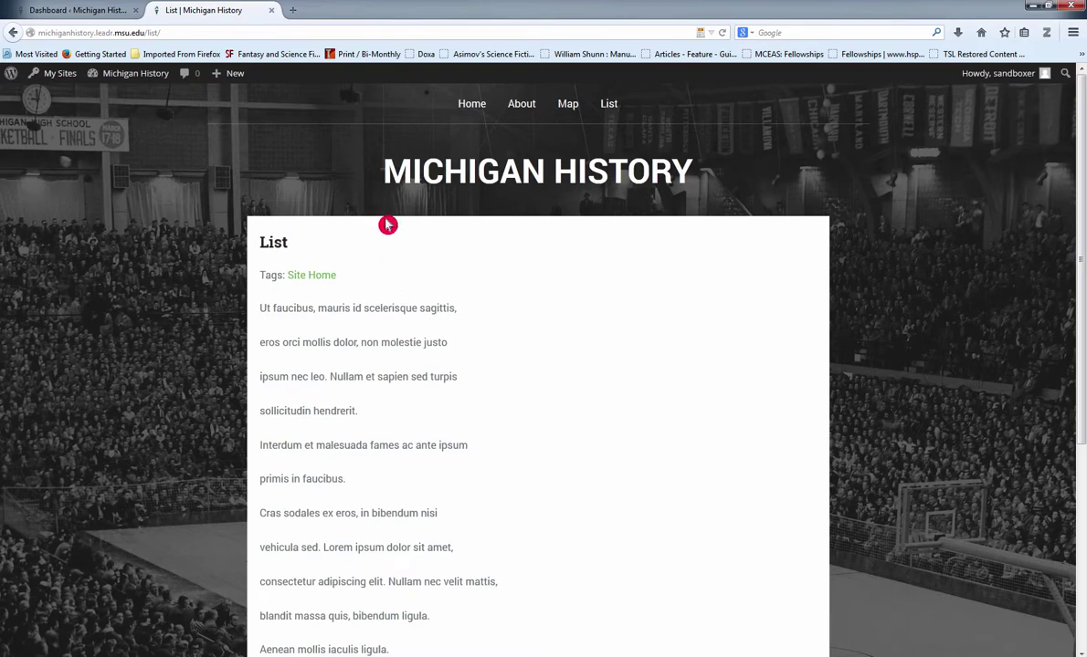
scroll(379, 274, down, 5)
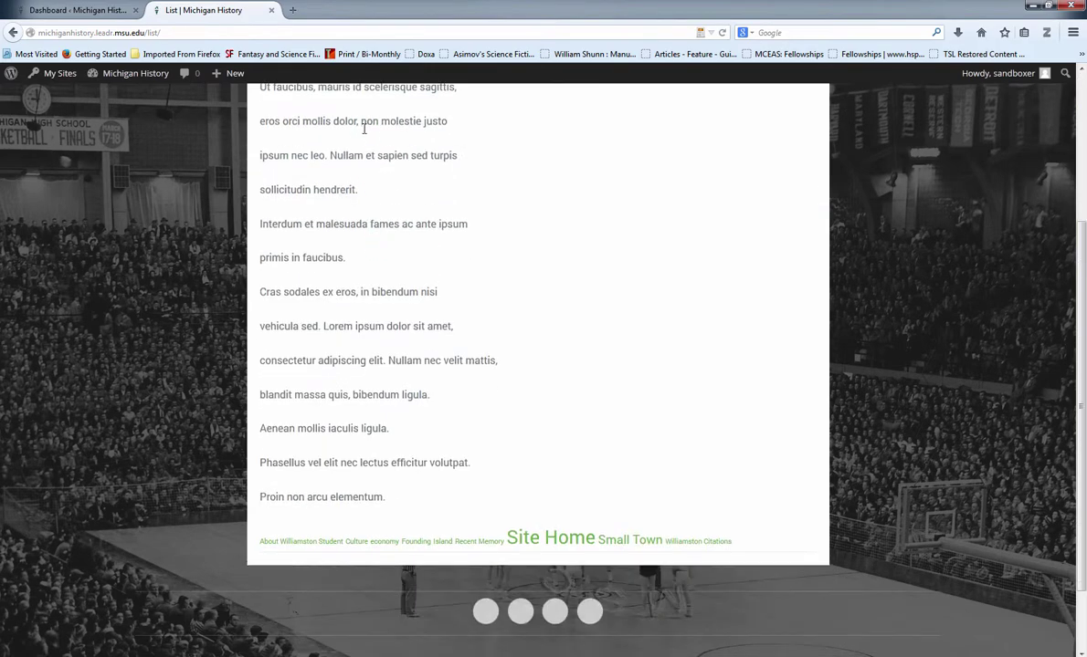
scroll(366, 263, up, 3)
scroll(383, 260, down, 5)
scroll(396, 308, up, 6)
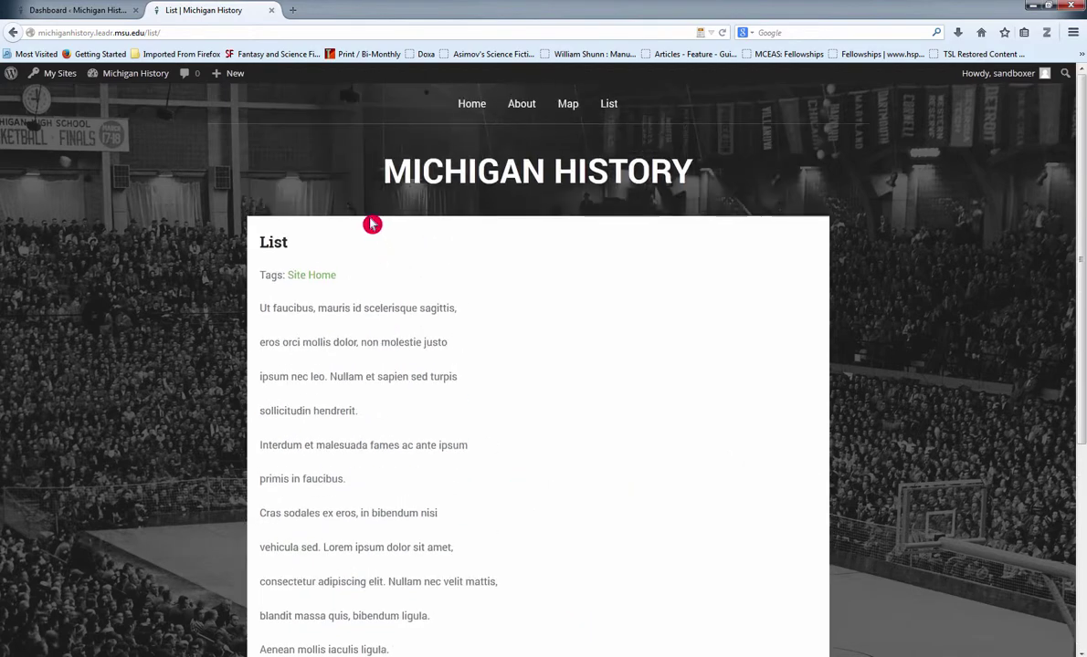
scroll(402, 429, down, 4)
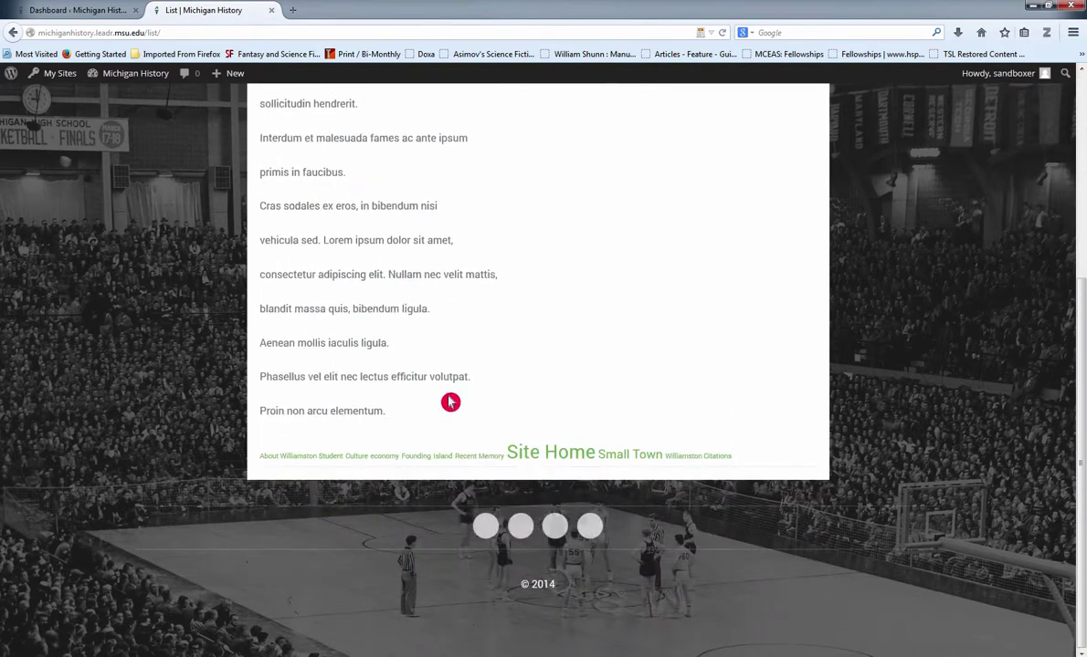
scroll(471, 433, up, 5)
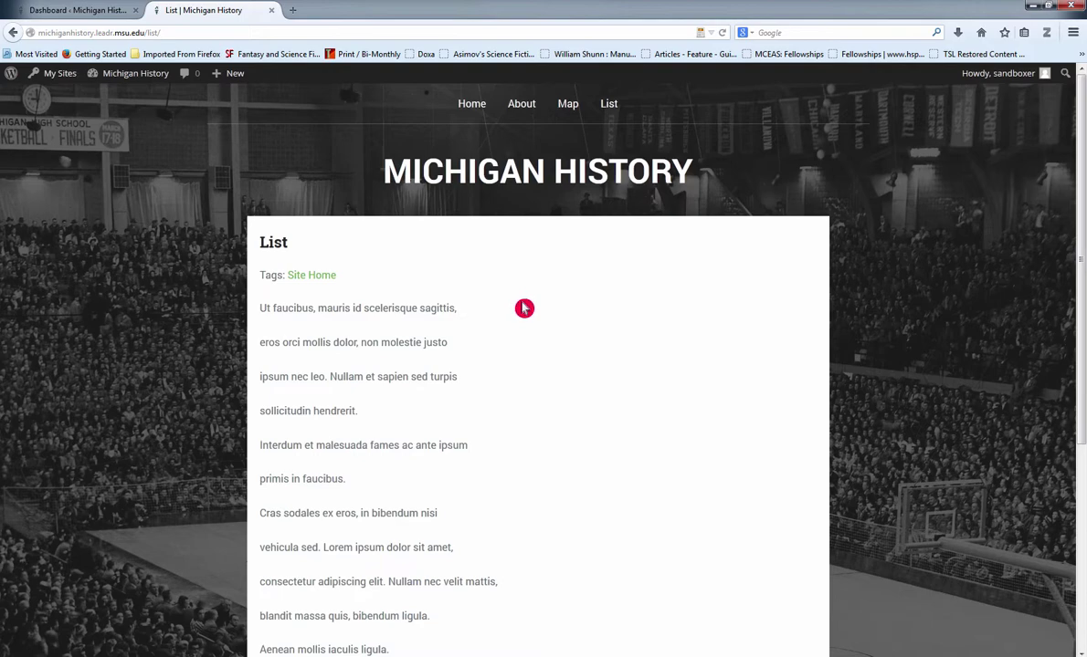
scroll(524, 308, down, 5)
scroll(531, 313, up, 5)
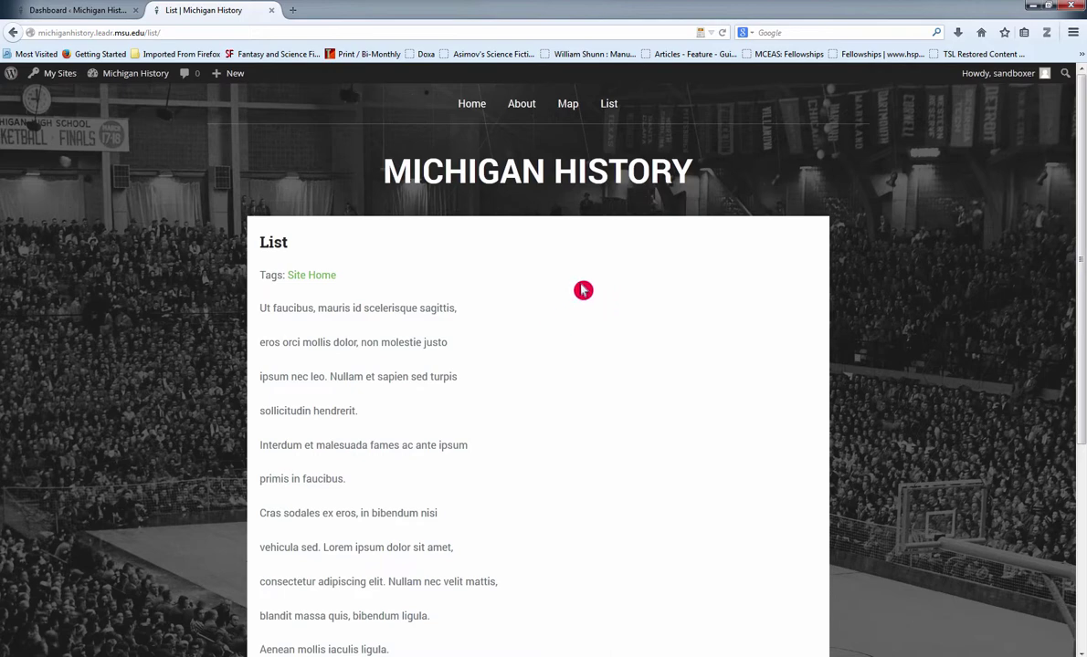
scroll(583, 290, down, 3)
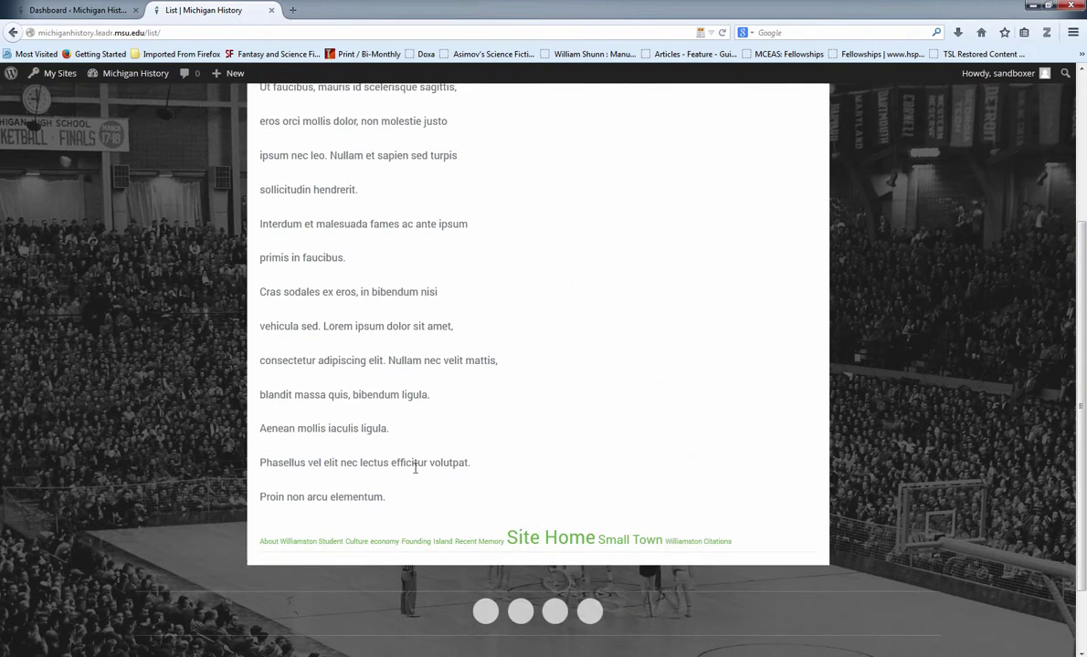
scroll(582, 555, up, 3)
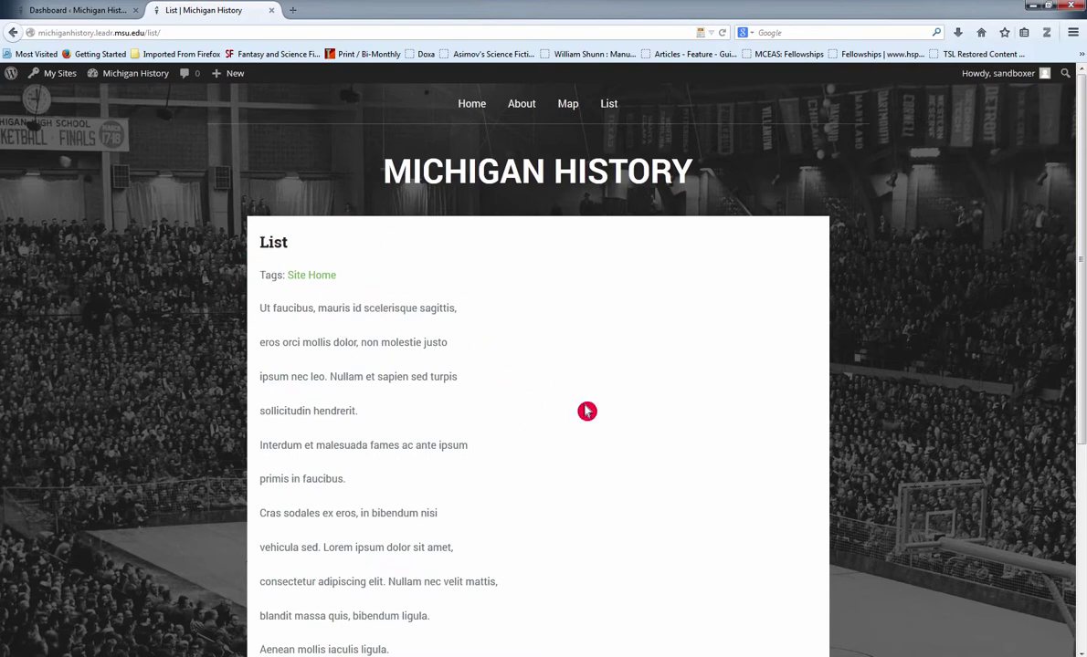
scroll(567, 414, down, 4)
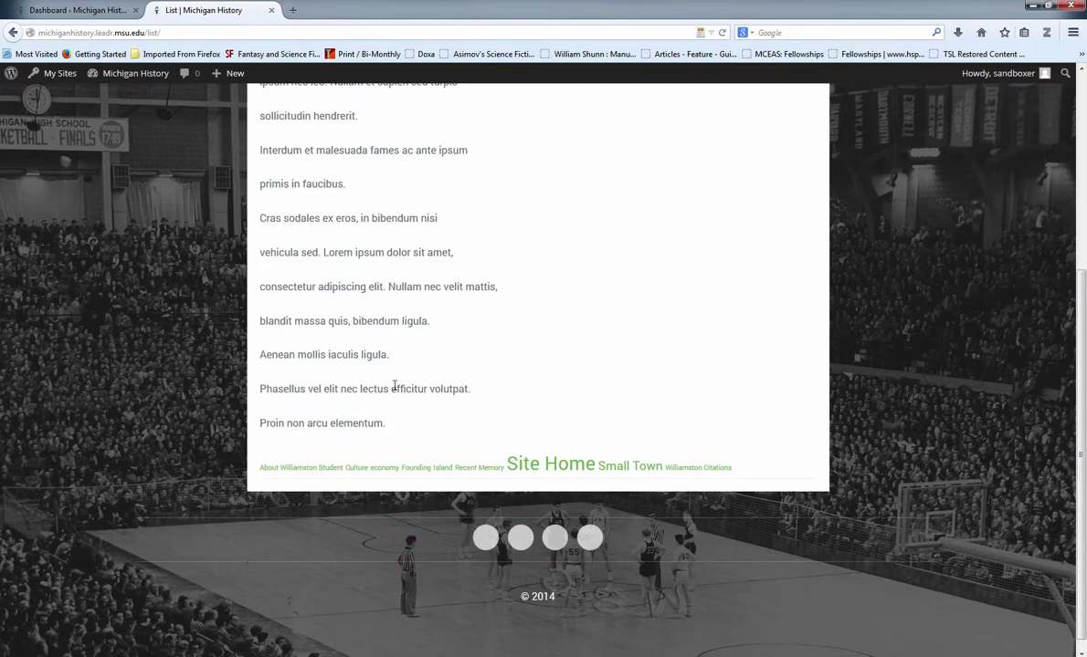
Open the Island tag from the List page's tag cloud and look over the pages filed under it
click(443, 469)
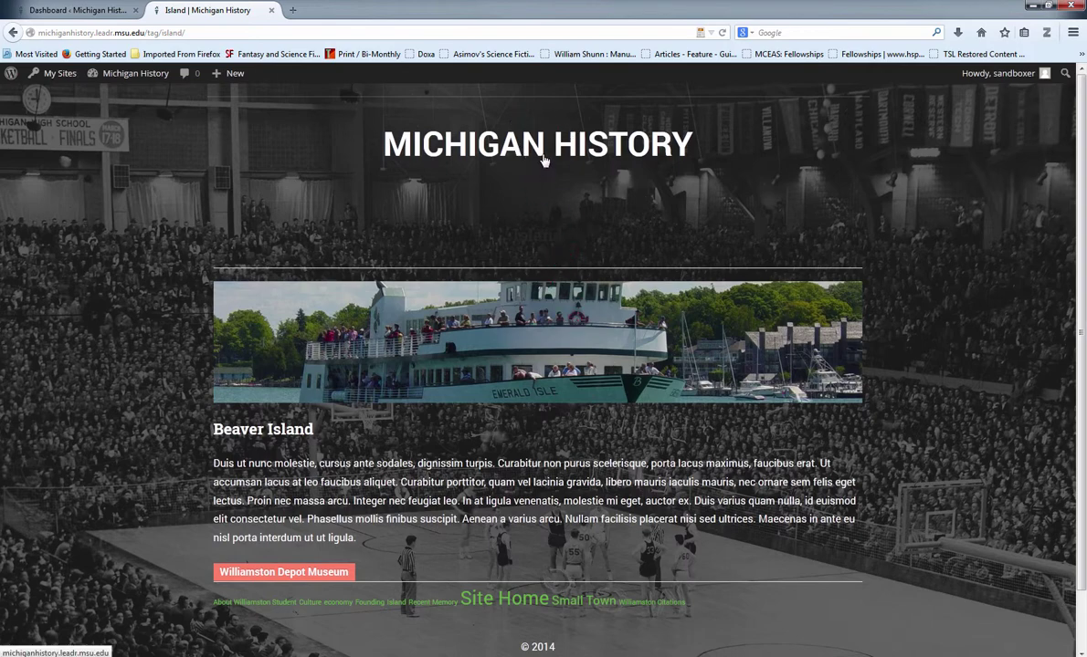
scroll(537, 219, down, 1)
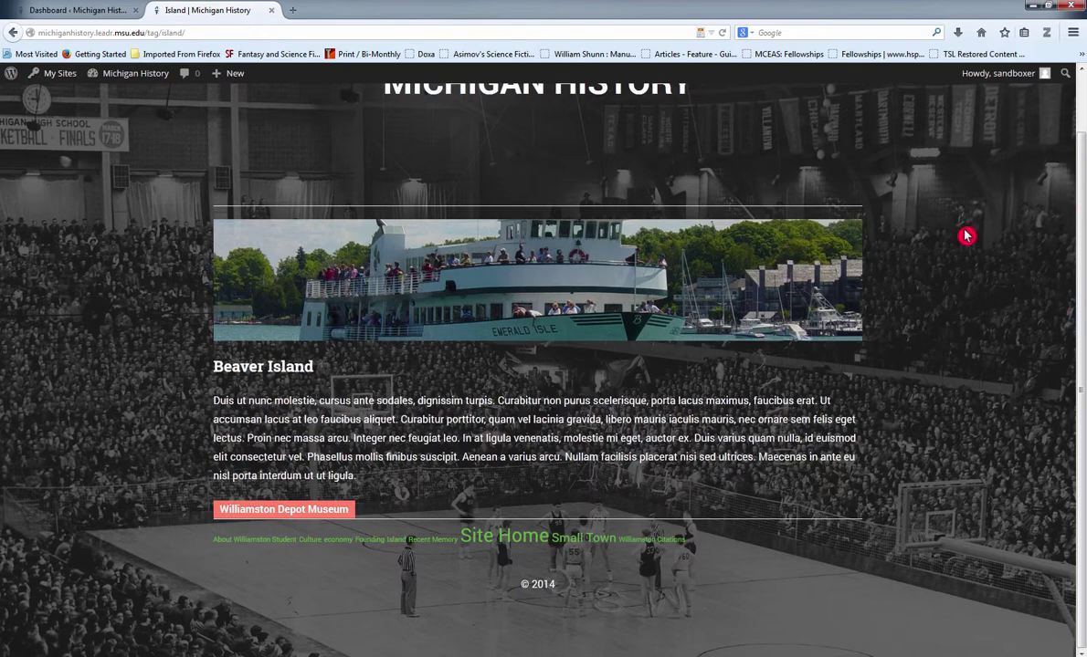
scroll(1070, 196, up, 2)
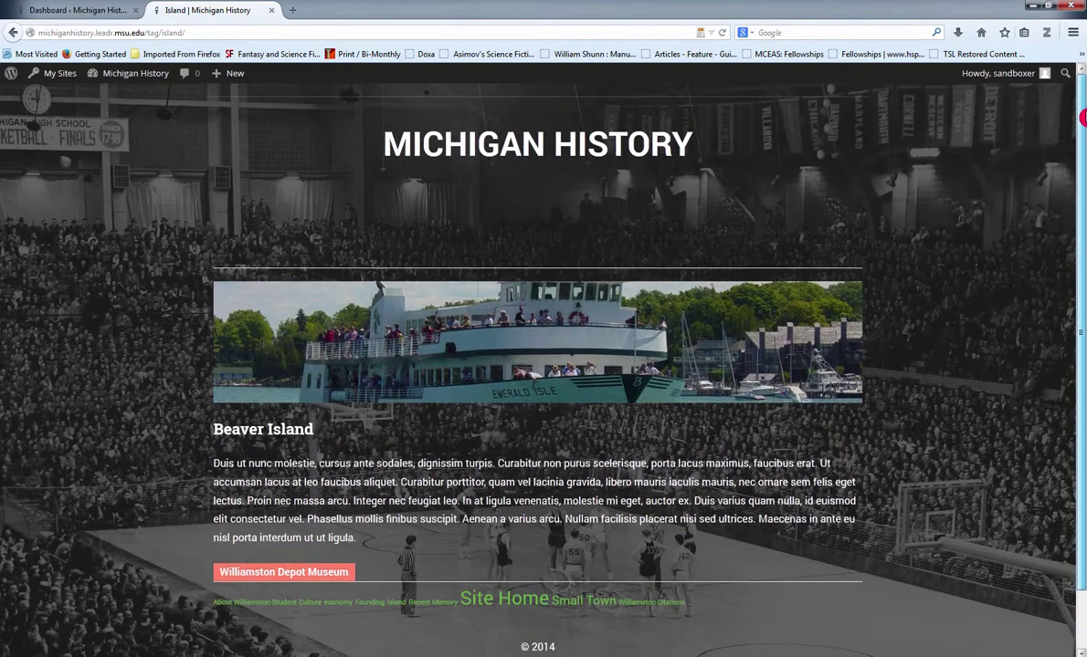
scroll(1075, 173, down, 1)
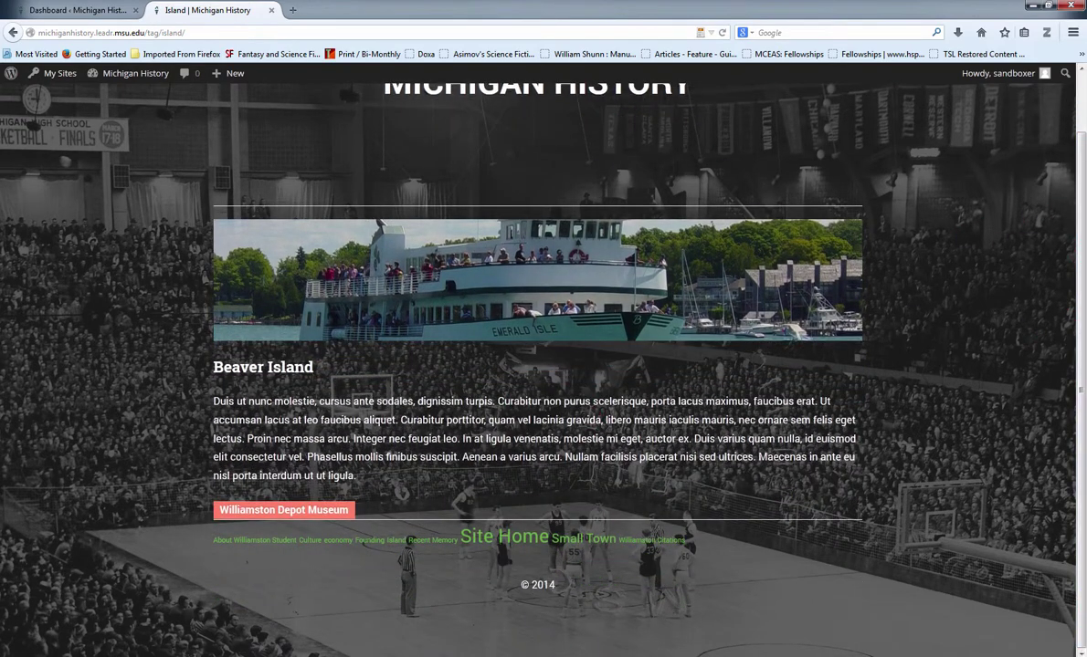
scroll(626, 518, up, 1)
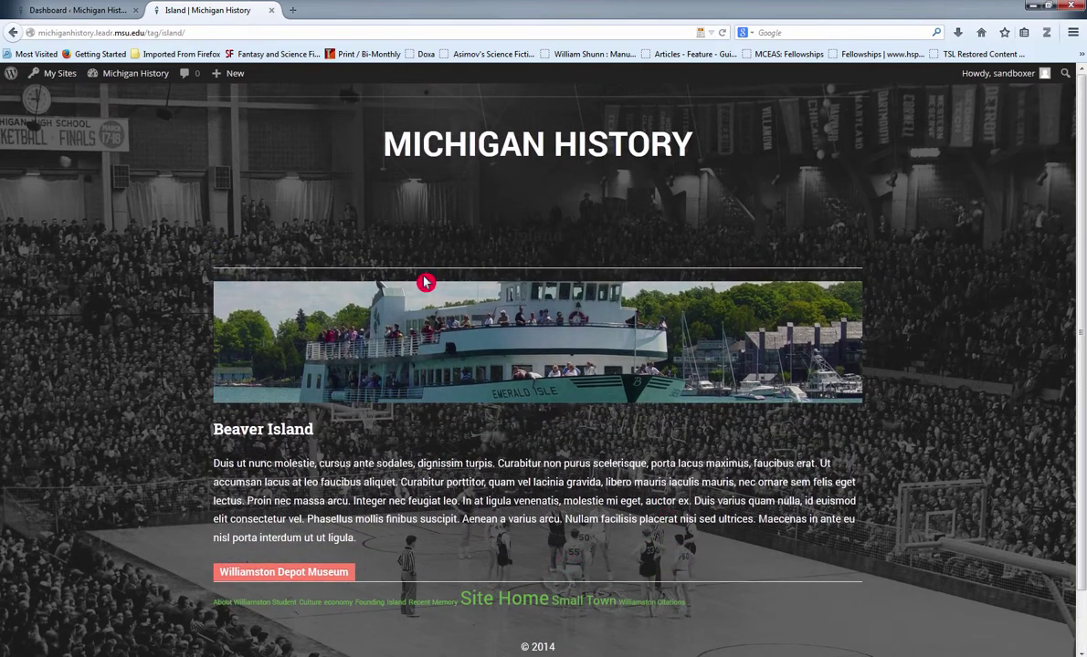
Open the Beaver Island page from the Island tag results and review its content and site navigation links
click(243, 436)
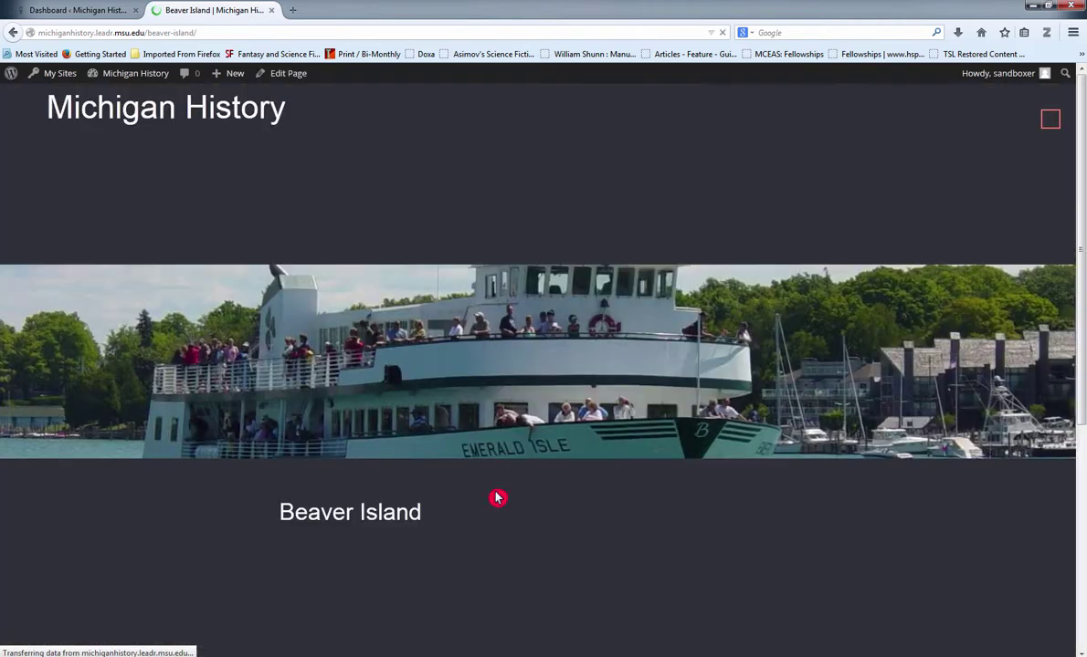
scroll(534, 461, down, 3)
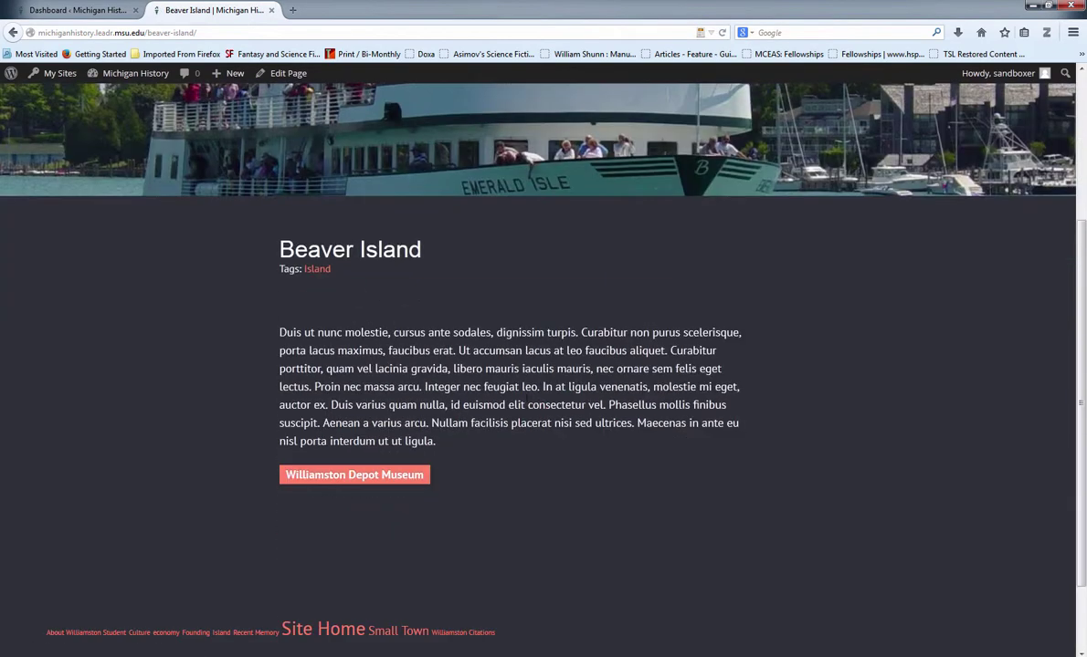
scroll(681, 461, up, 3)
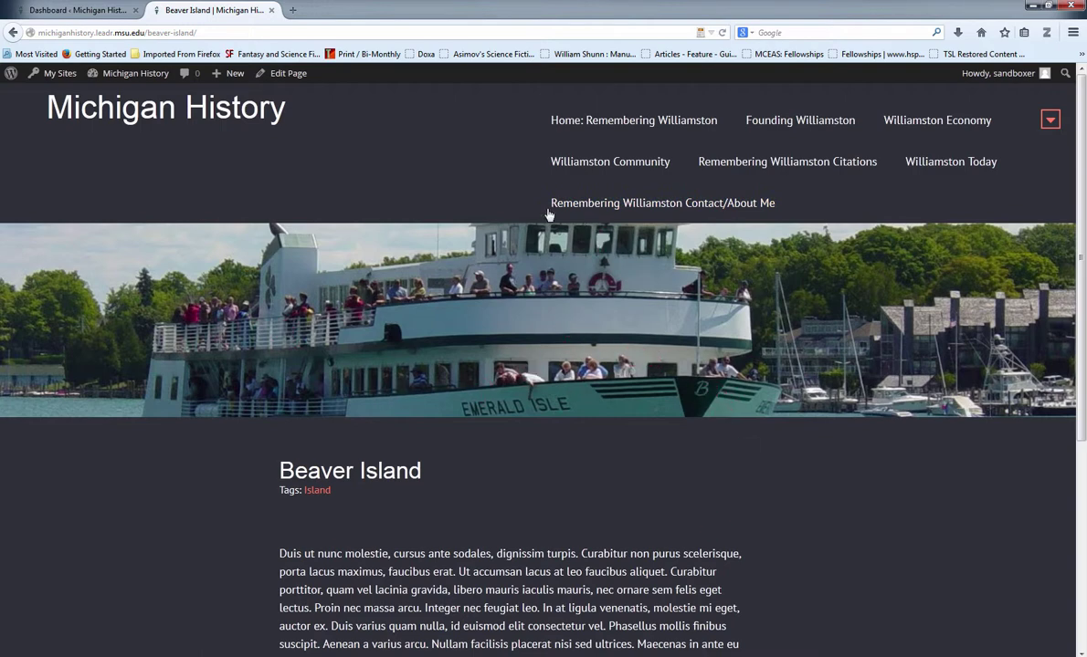
scroll(623, 523, down, 2)
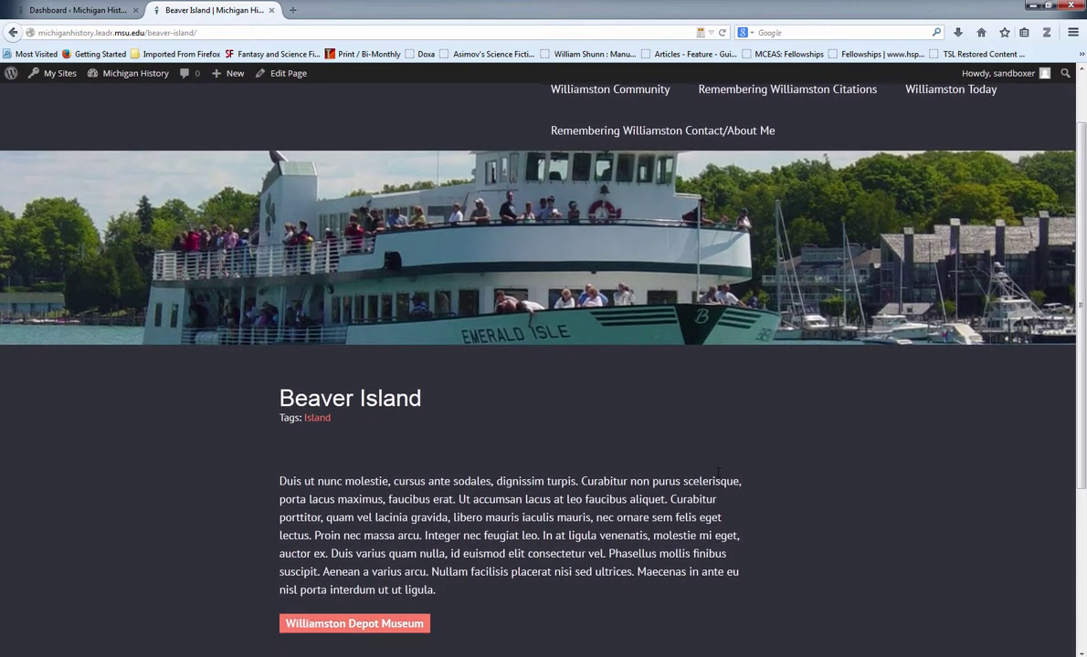
scroll(820, 473, up, 2)
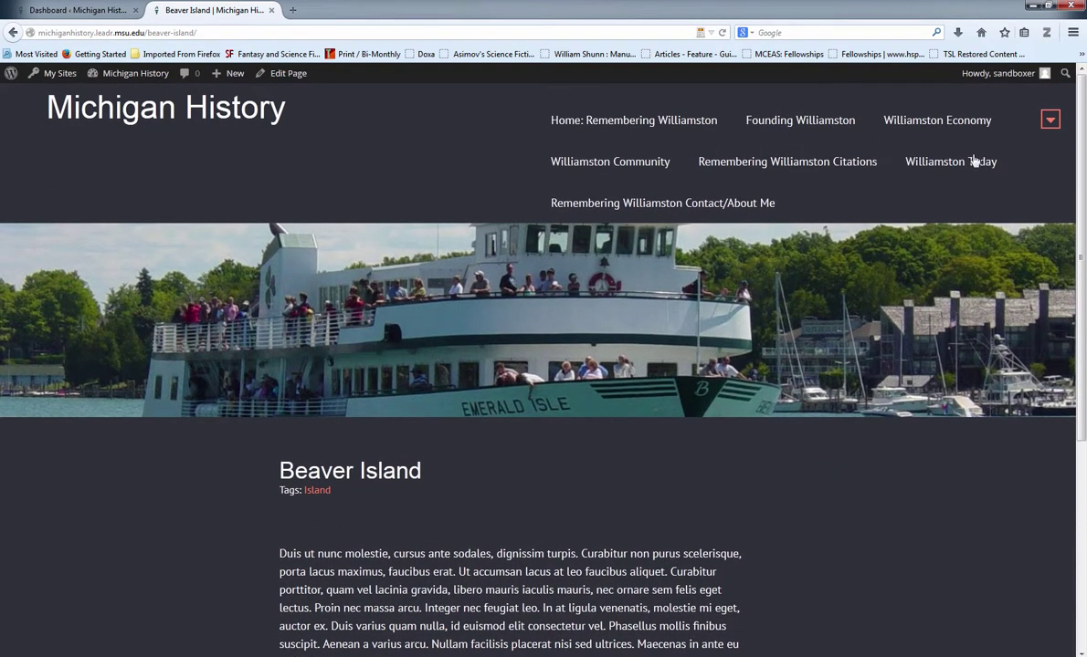
Open the Williamston Today page and read through its video section and text down to the tag cloud
click(946, 164)
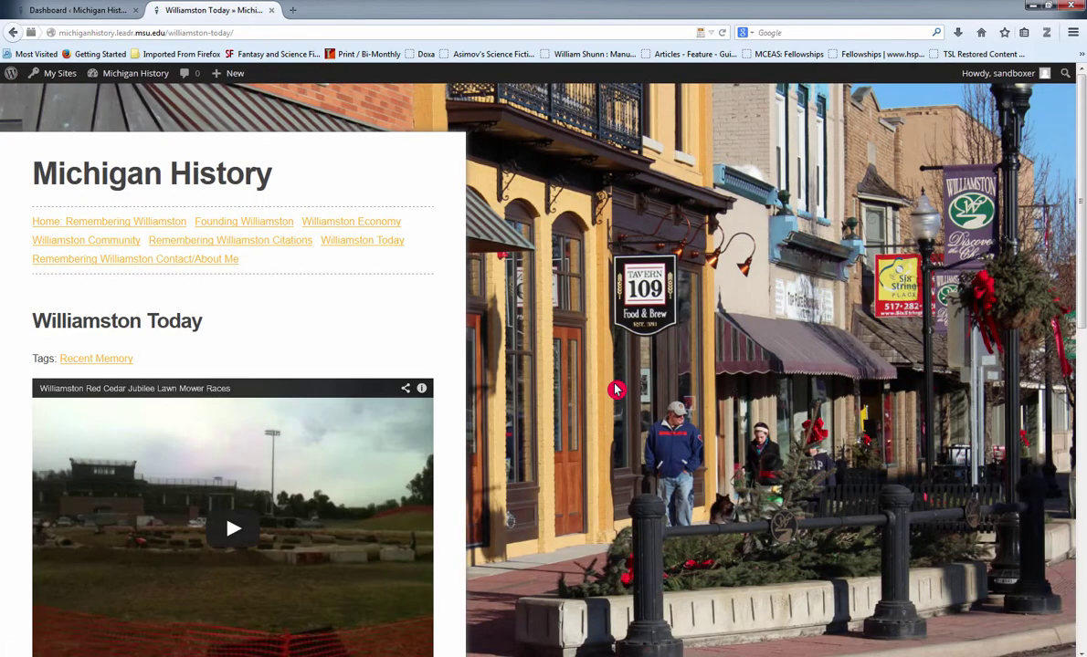
scroll(533, 338, down, 5)
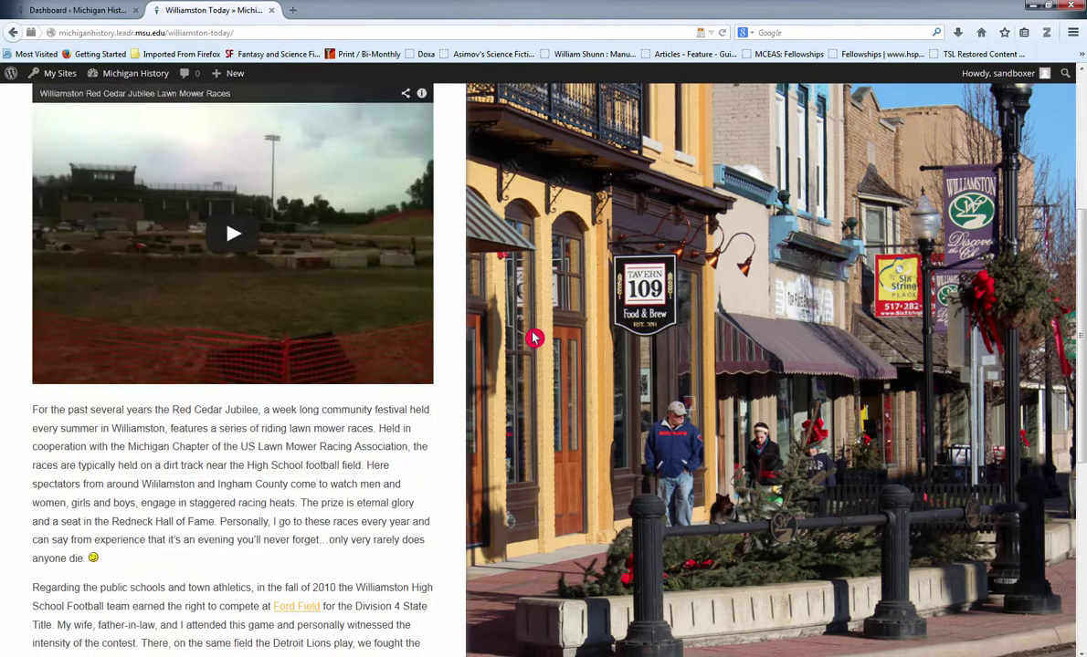
scroll(548, 384, down, 1)
scroll(553, 383, up, 6)
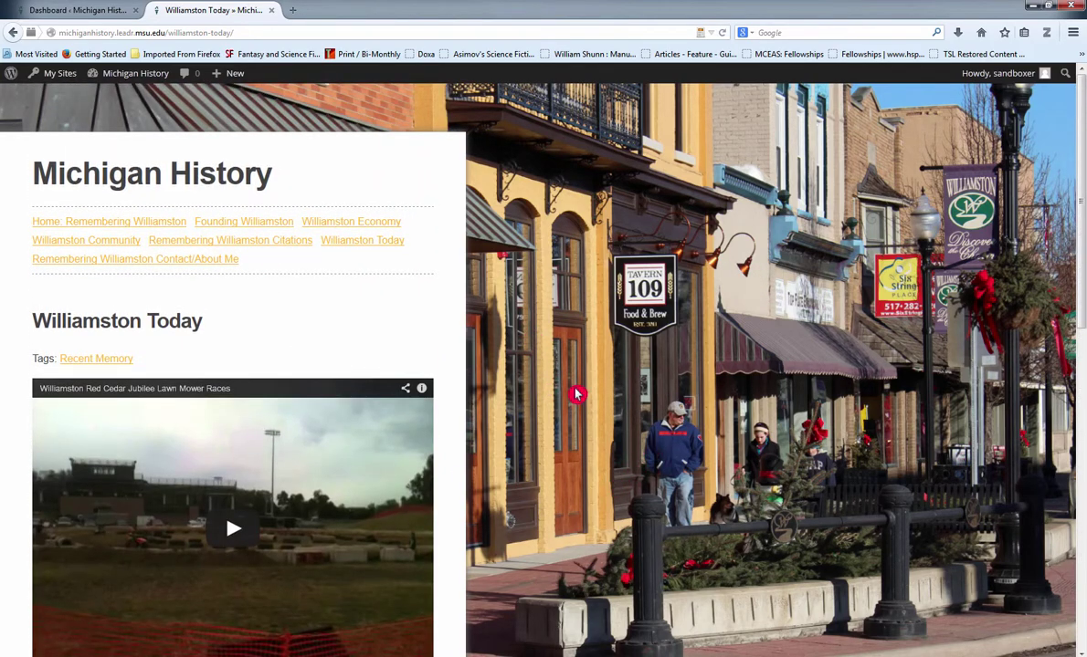
scroll(576, 395, down, 10)
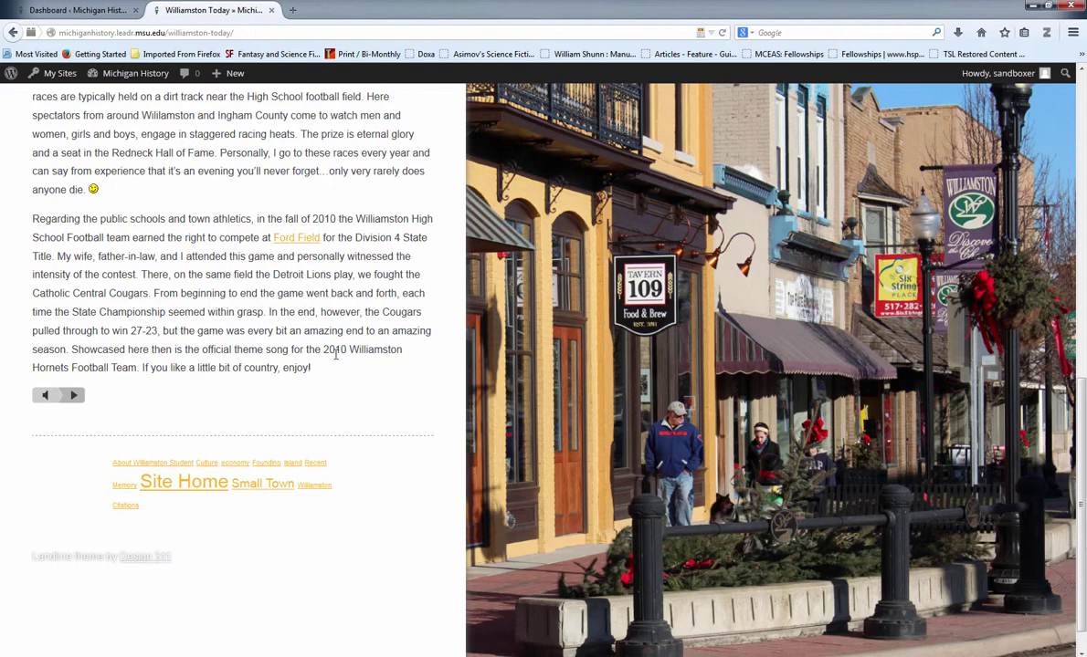
View the Ford Field page linked in the football paragraph, then return to the Williamston Today page's video section
click(288, 240)
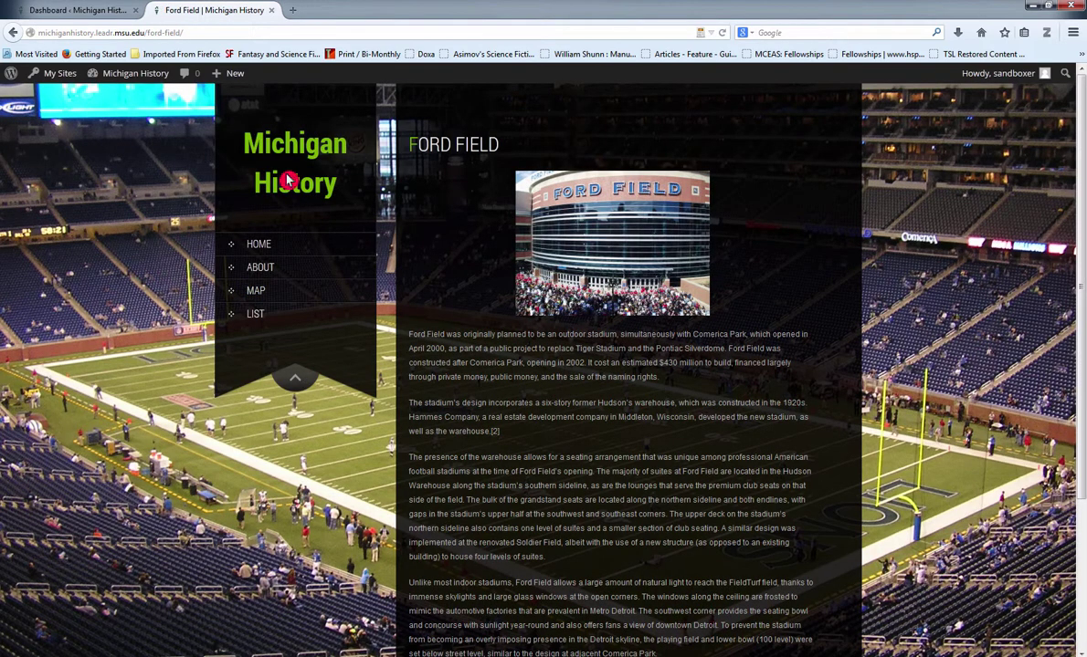
click(12, 32)
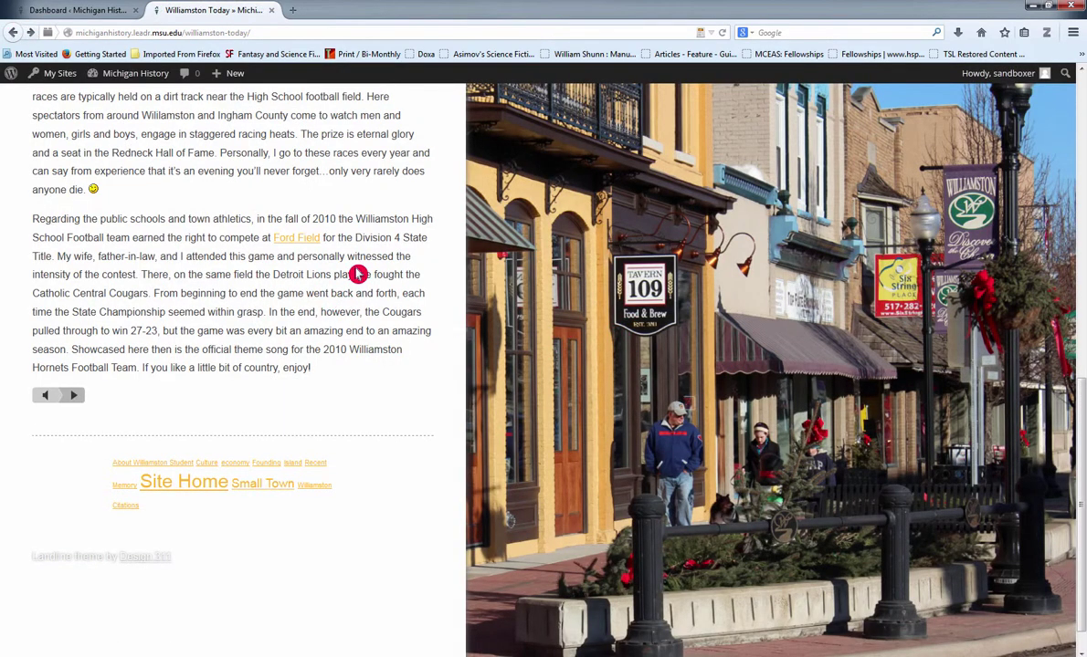
scroll(598, 452, up, 5)
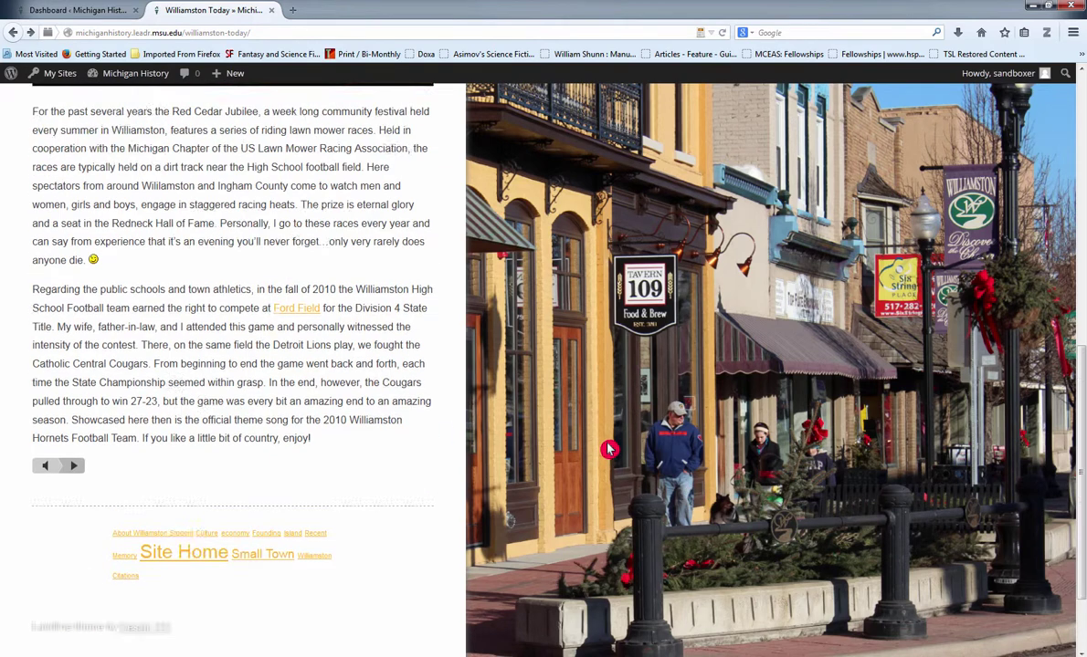
scroll(701, 493, up, 3)
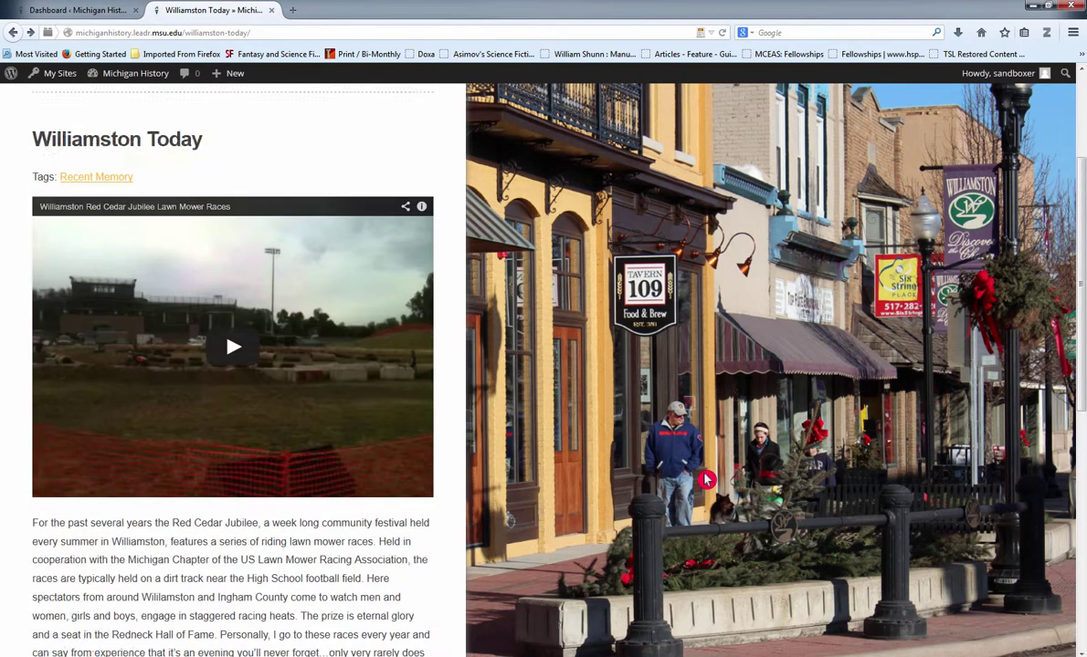
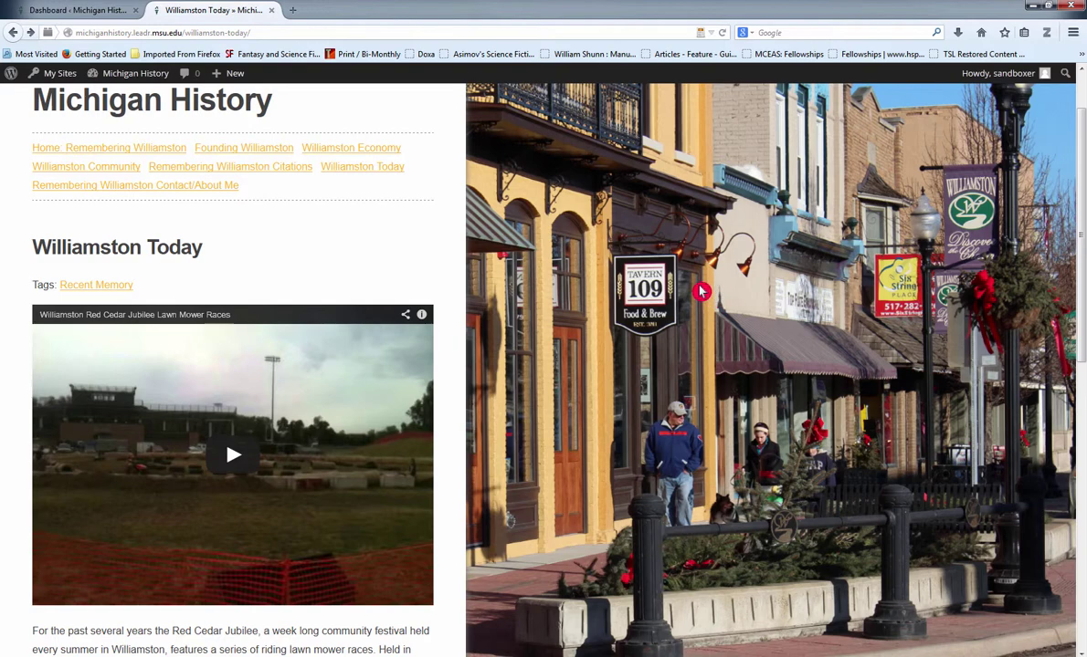
Open the Home: Remembering Williamston2 page from the site's page list in the dashboard and view its published version
click(71, 13)
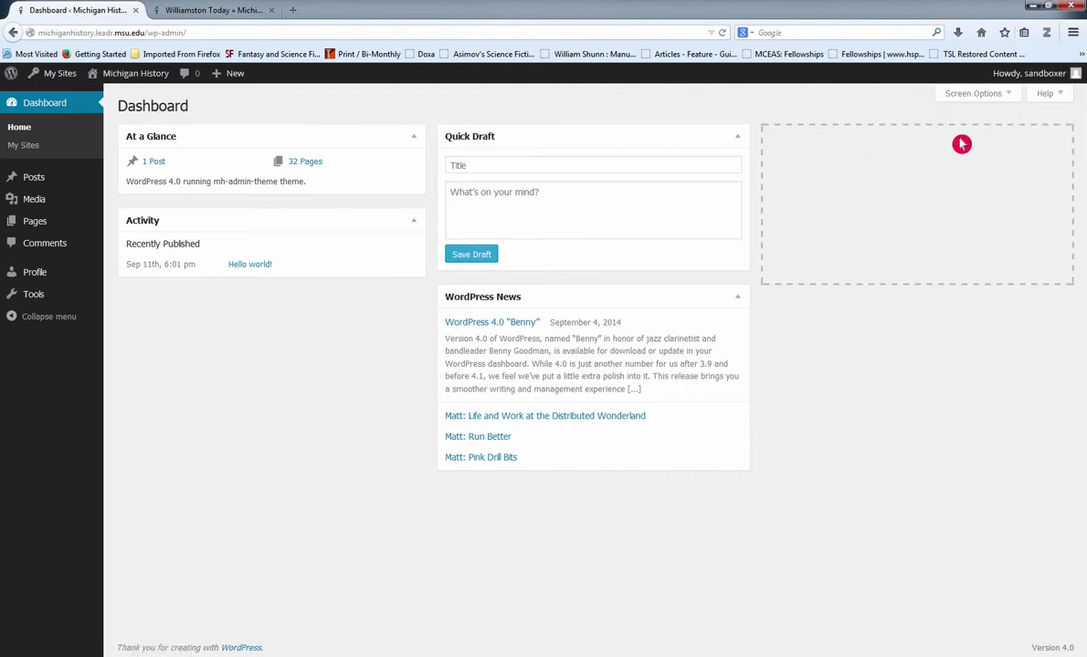
mouse_move(1048, 81)
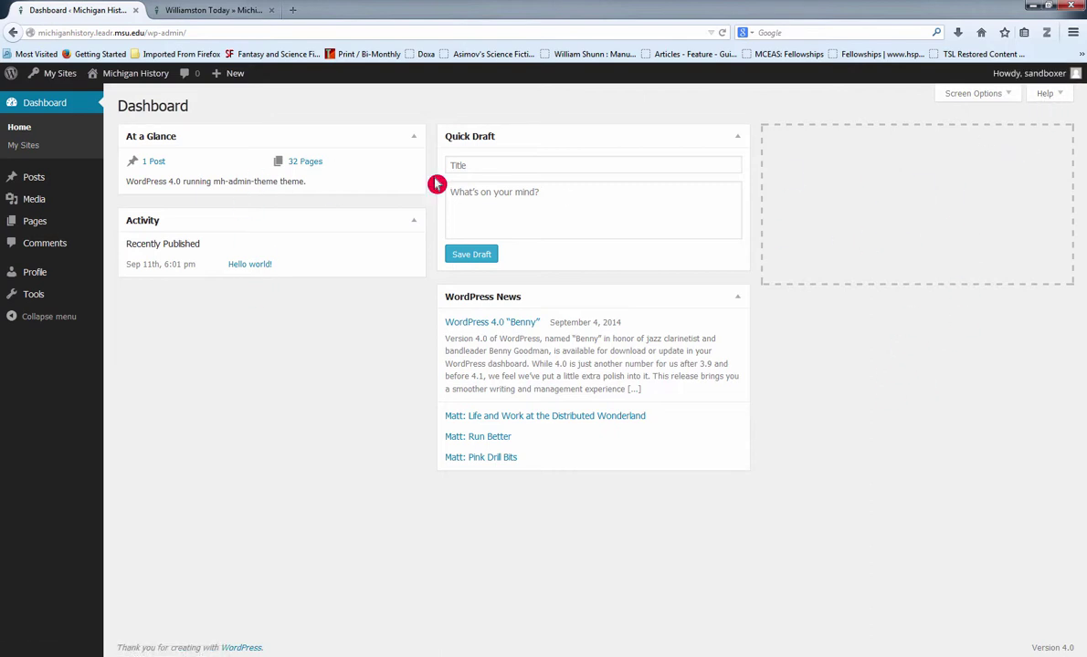
click(34, 221)
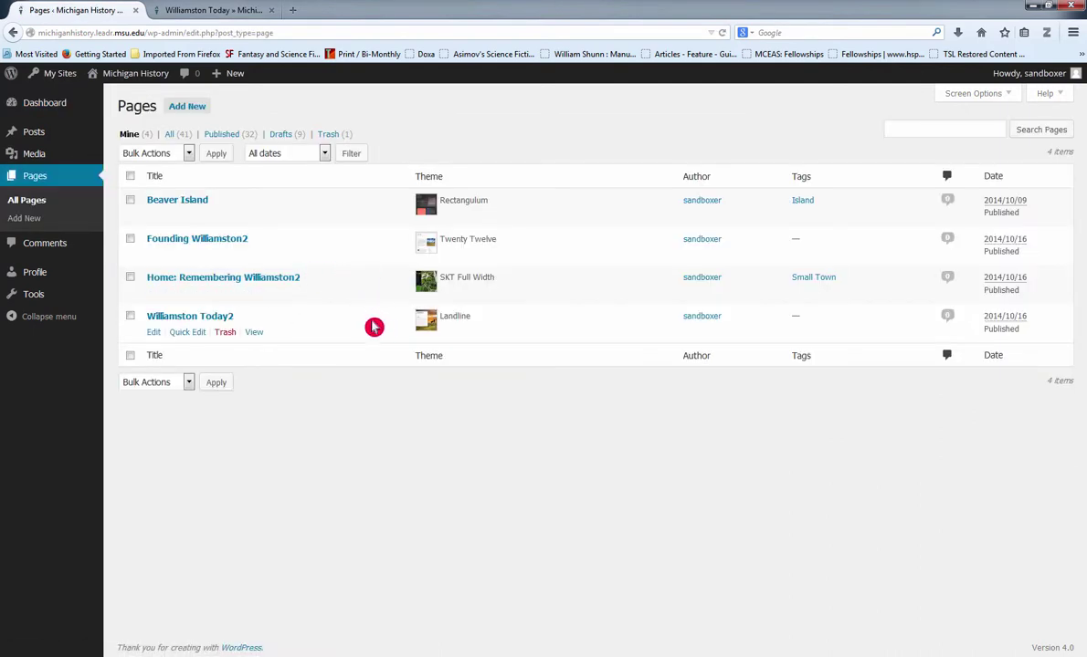
click(267, 279)
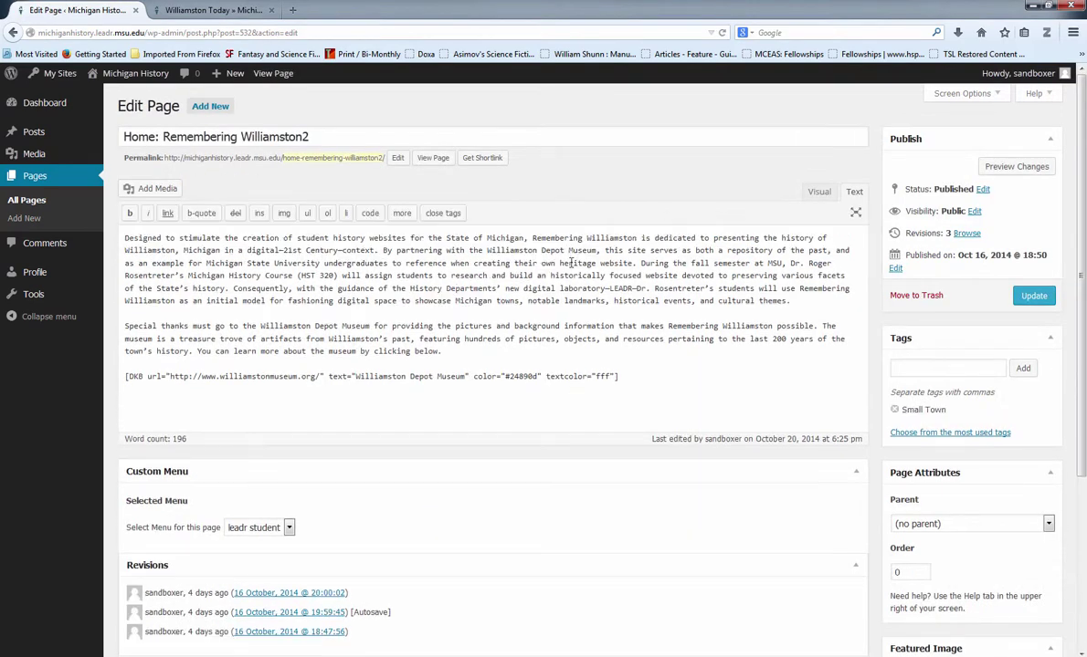
click(276, 75)
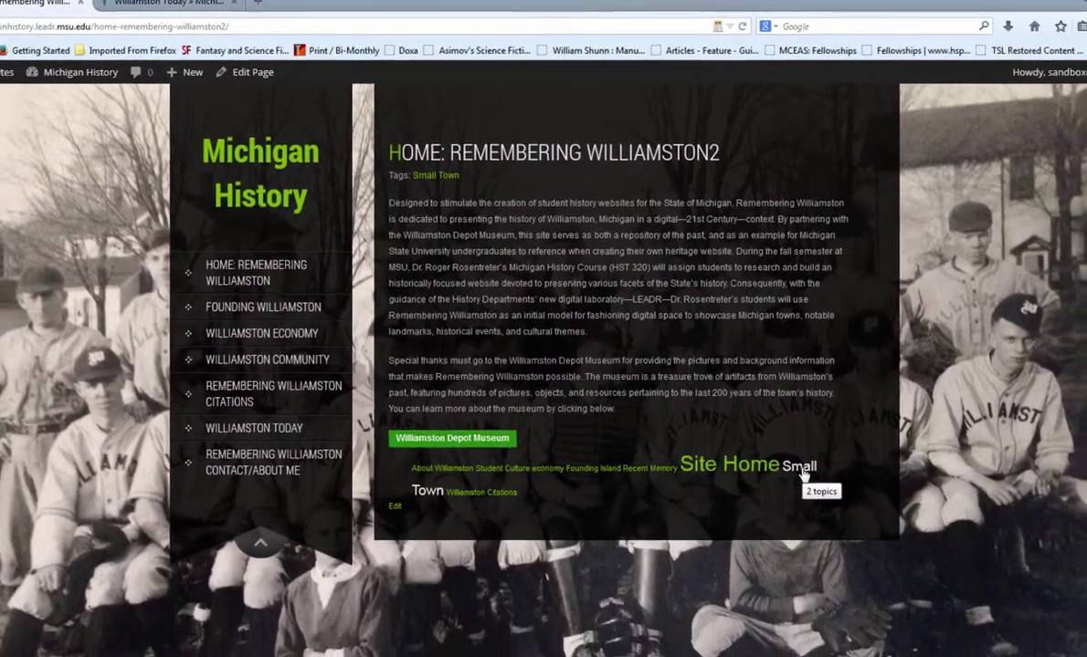
Look over the pages filed under the Small Town tag, then return to the Home: Remembering Williamston2 page
click(814, 493)
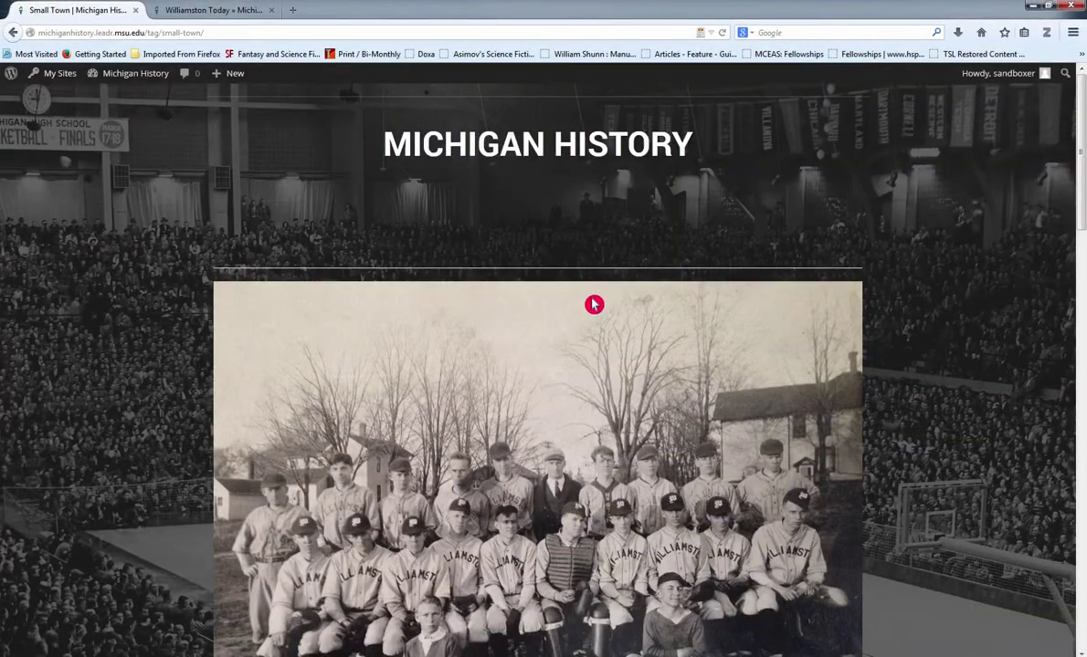
scroll(592, 311, down, 7)
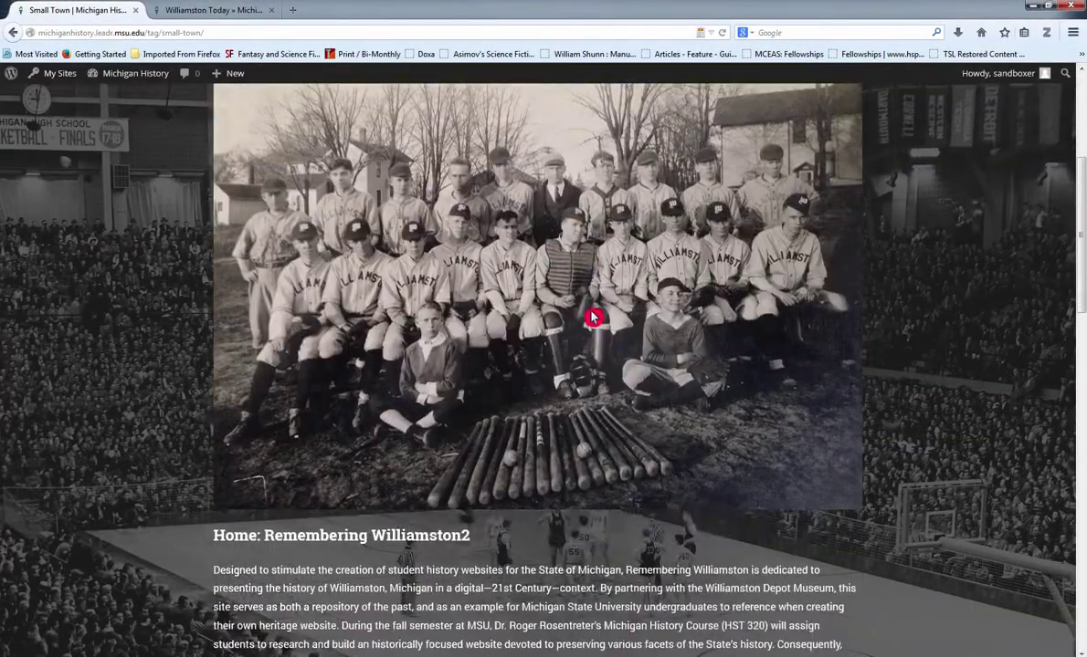
scroll(628, 356, up, 5)
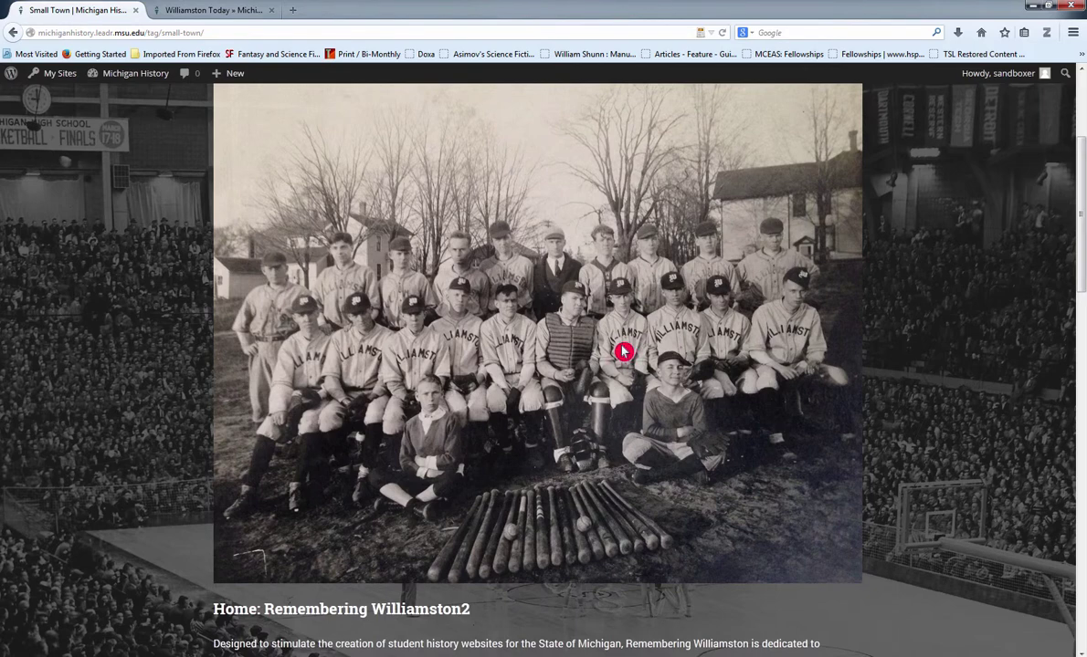
scroll(624, 352, down, 3)
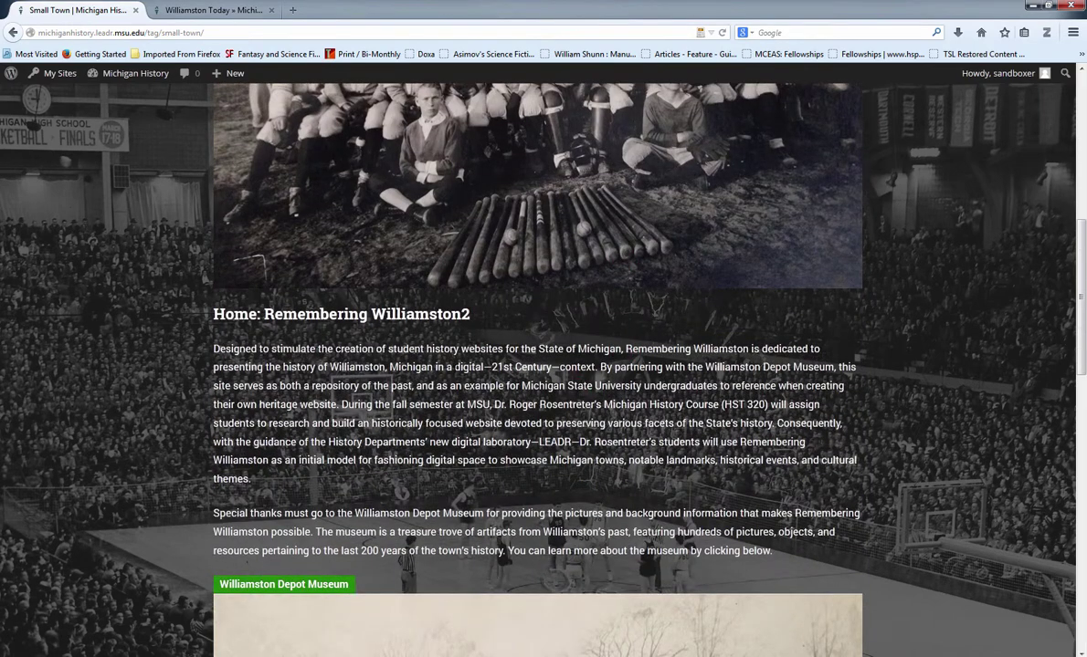
click(367, 312)
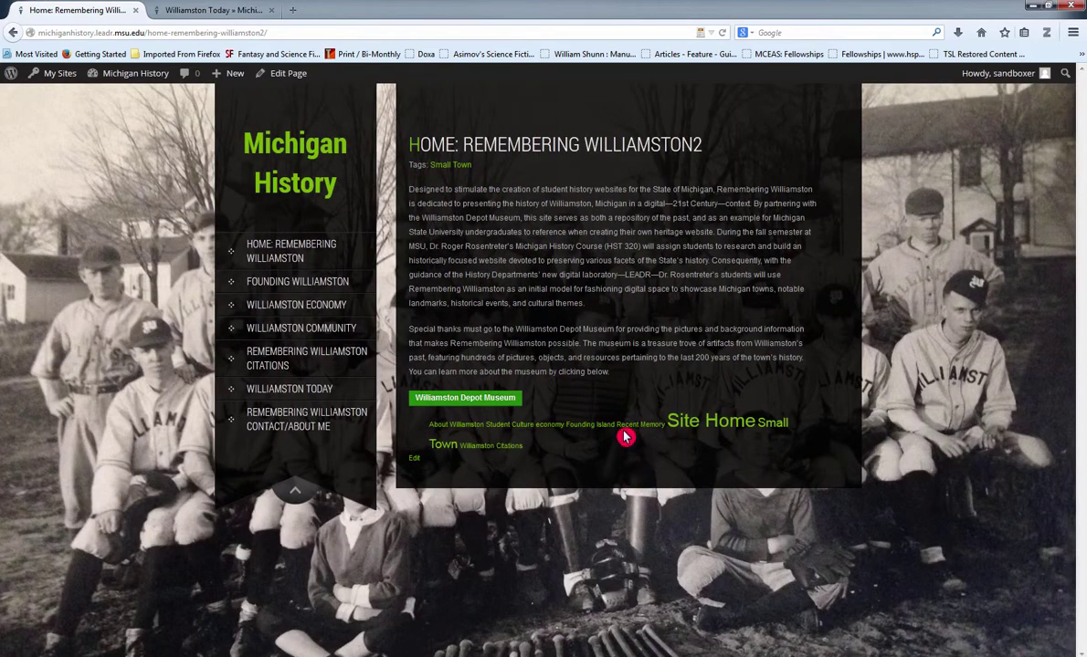
Open the Home: Remembering Williamston2 page for editing, review the site's most used tags, and return to the published page
click(279, 78)
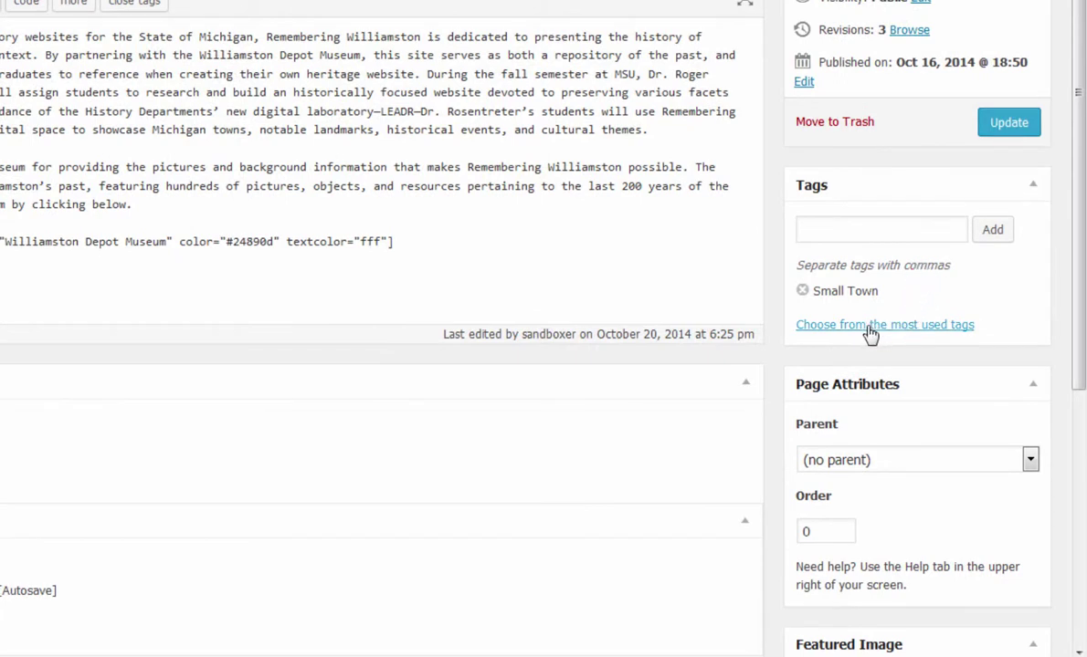
click(870, 326)
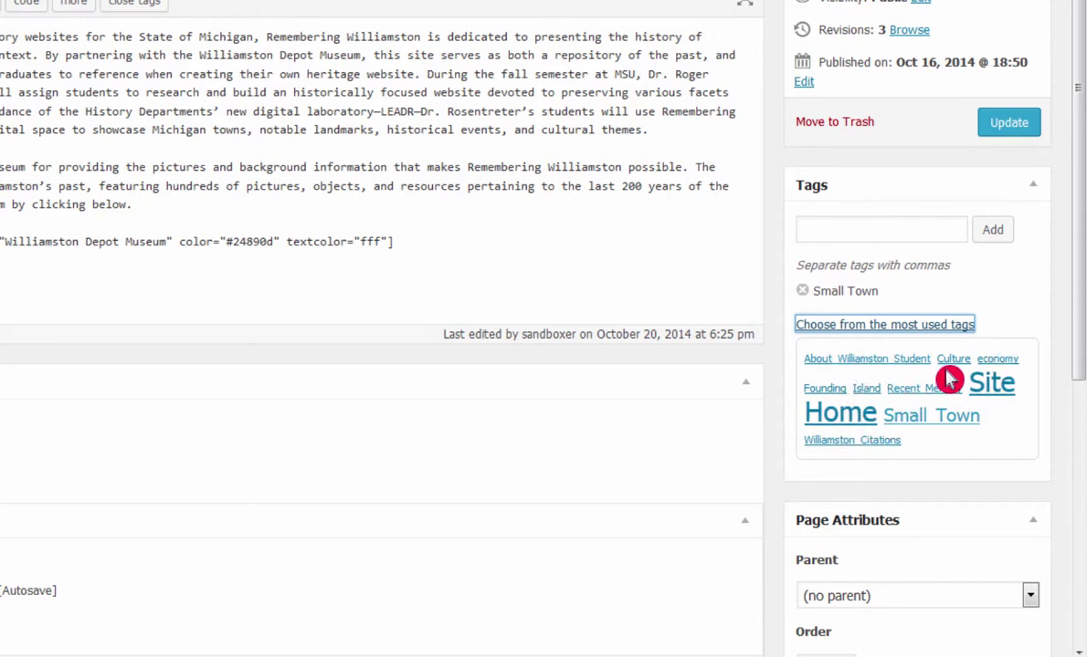
click(1012, 294)
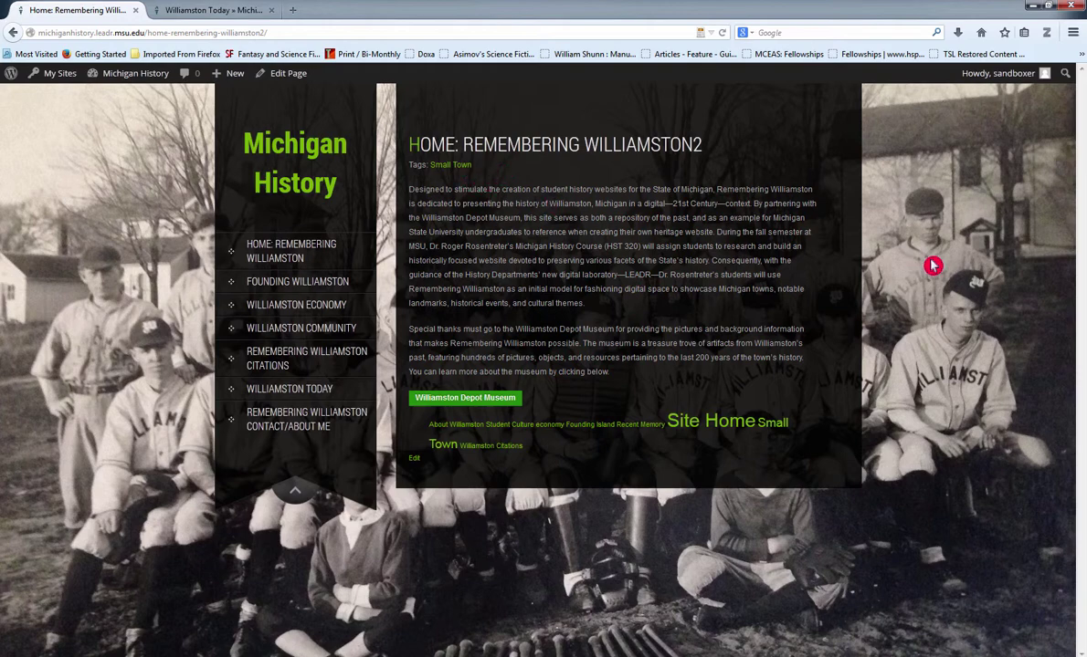
Add a Sports tag to the Home: Remembering Williamston2 page and update the page
click(268, 73)
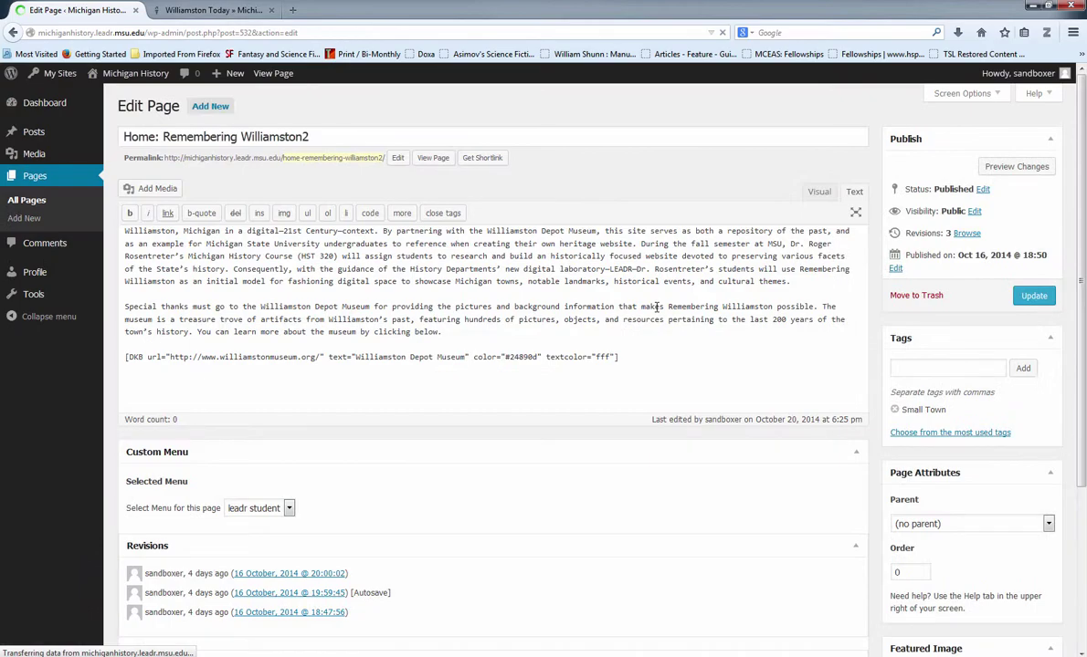
click(972, 336)
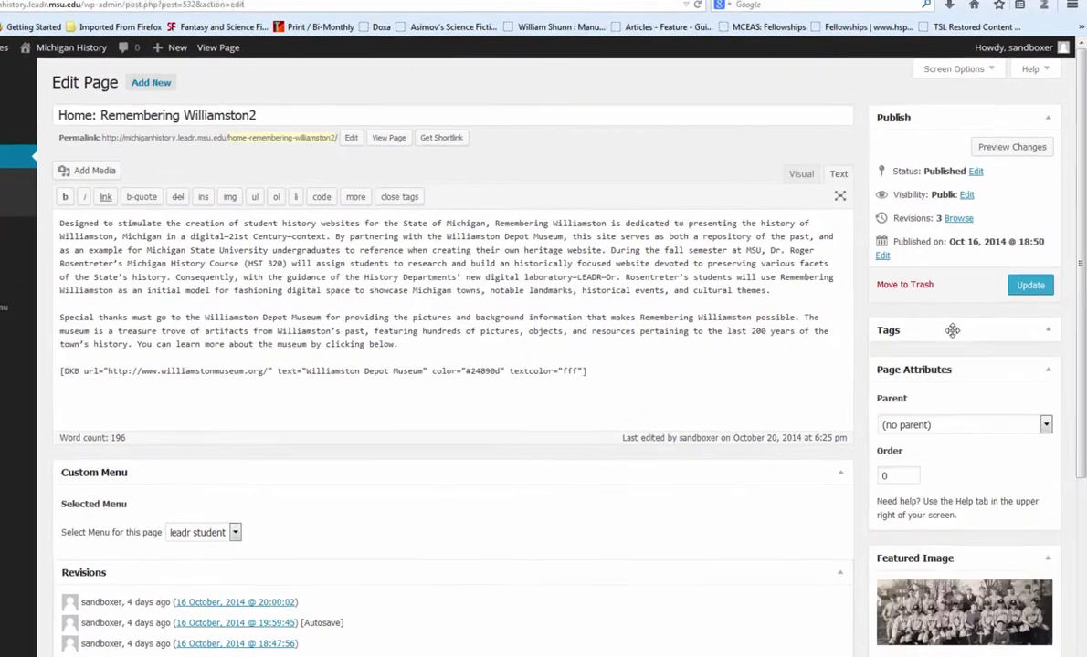
click(1044, 318)
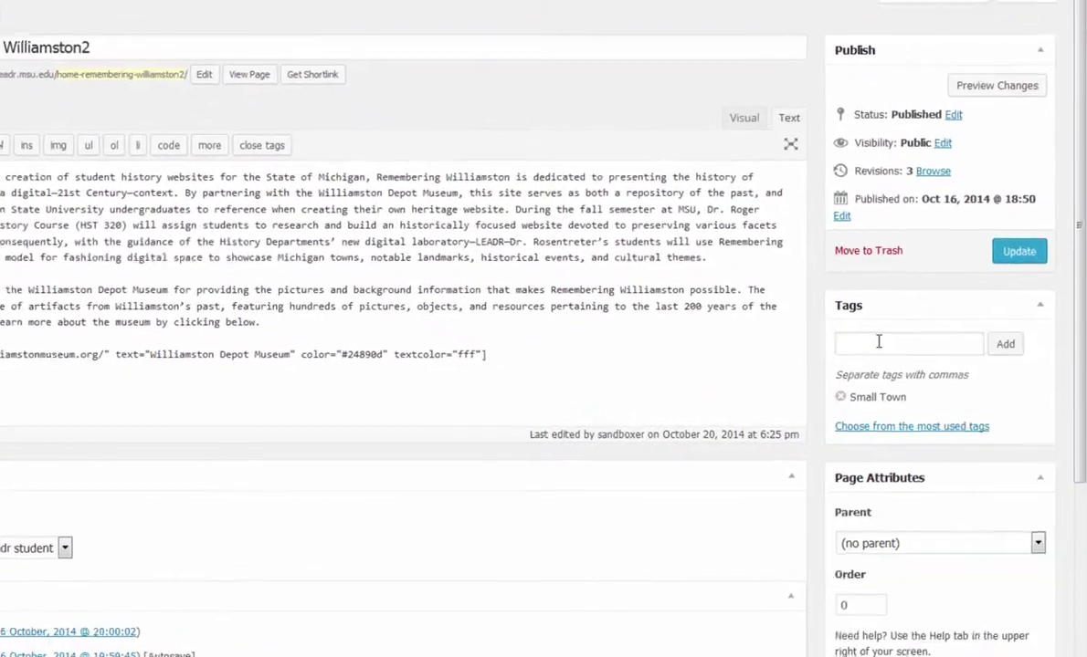
click(882, 426)
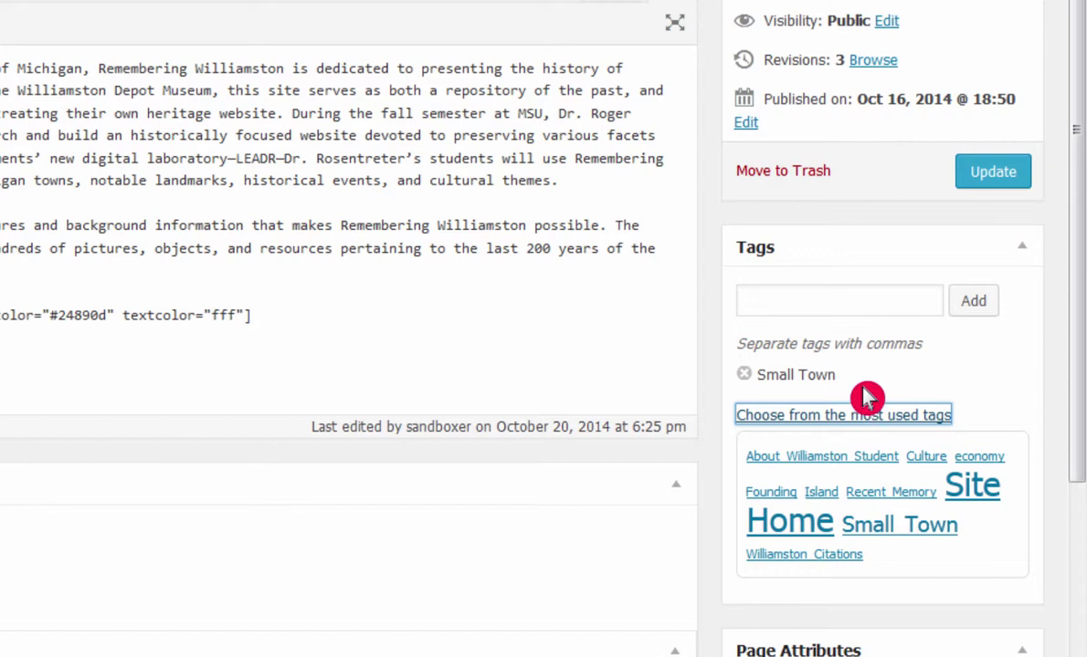
click(773, 299)
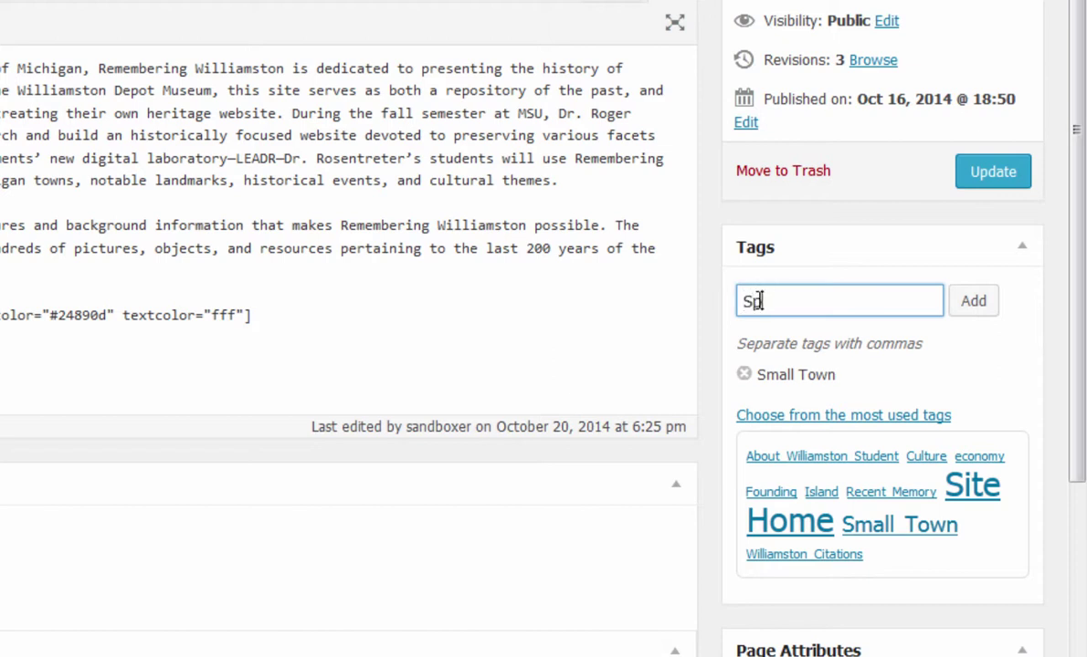
click(970, 307)
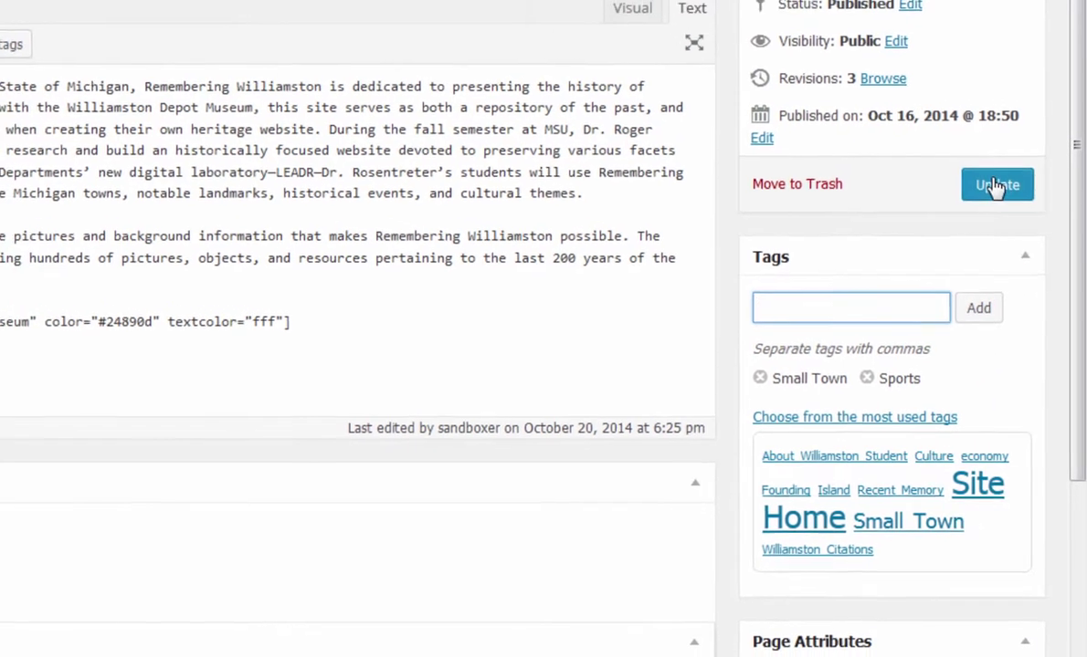
click(995, 186)
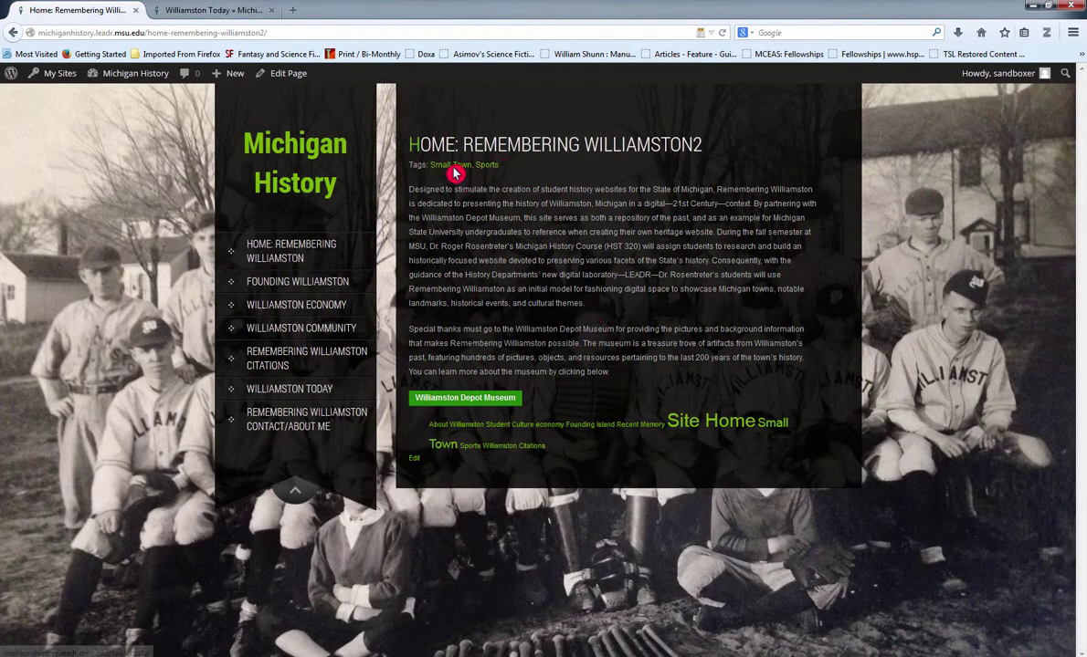
View the Sports tag's archive down to its tag cloud, then reopen the Home: Remembering Williamston2 page from it
click(487, 167)
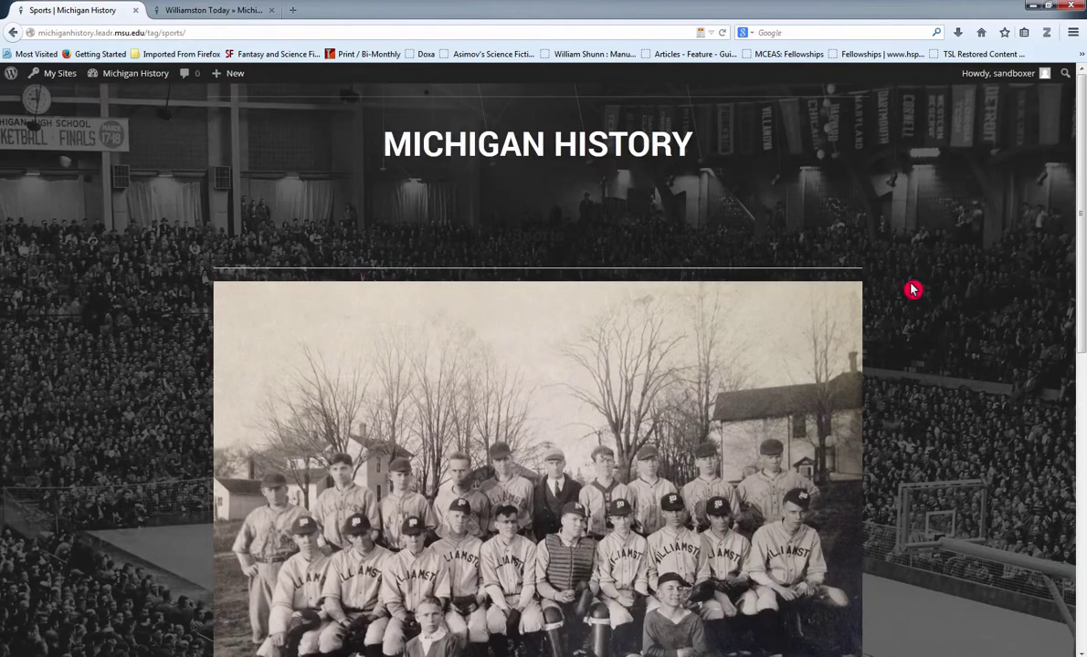
scroll(1074, 118, down, 10)
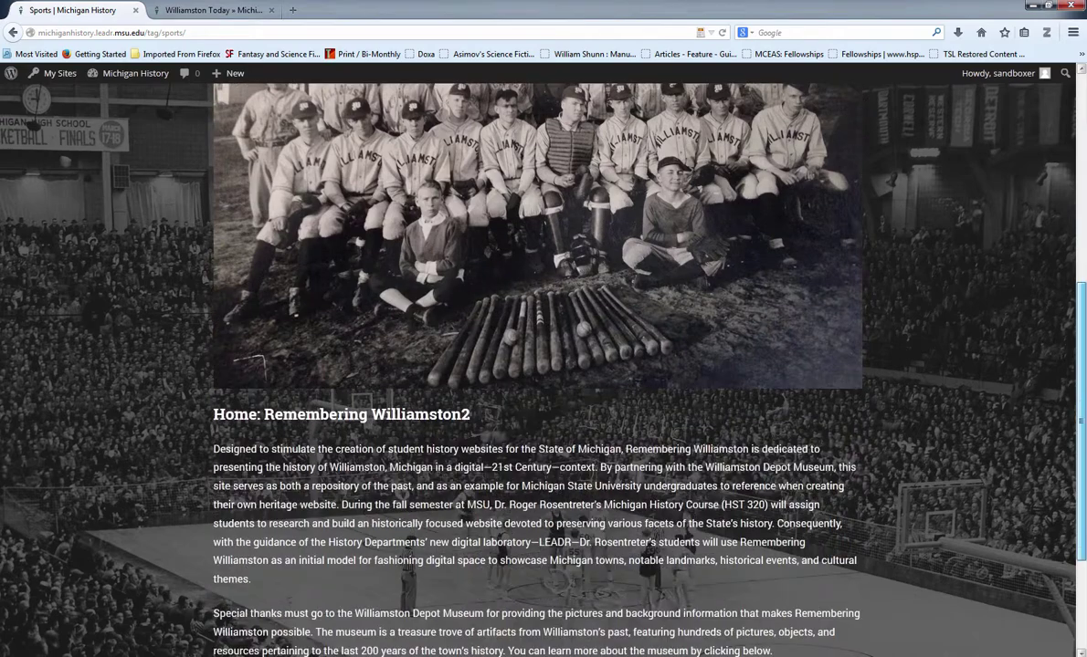
scroll(537, 365, down, 1)
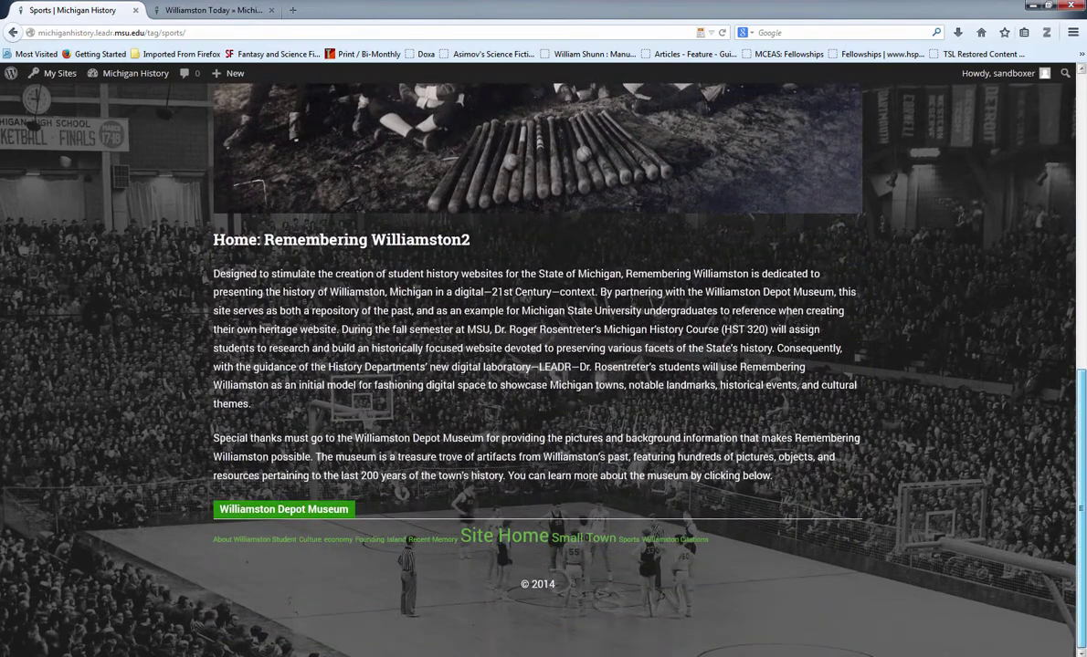
scroll(442, 416, up, 3)
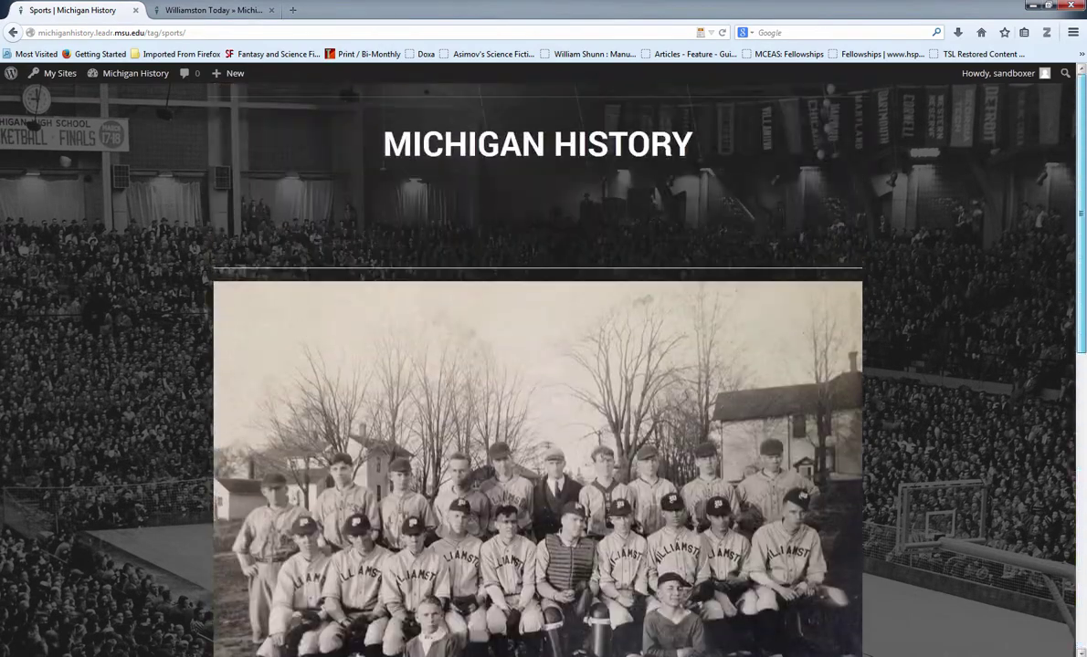
scroll(446, 315, down, 8)
click(366, 315)
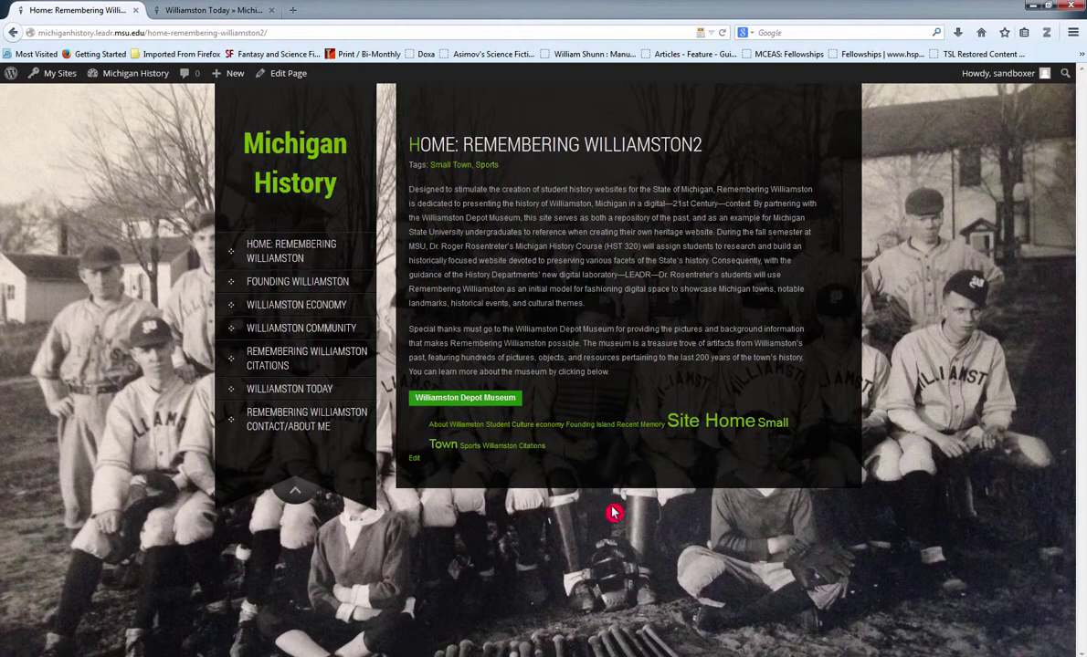
Remove the Sports and Small Town tags from the Home: Remembering Williamston2 page, update it, and view the published page
click(285, 73)
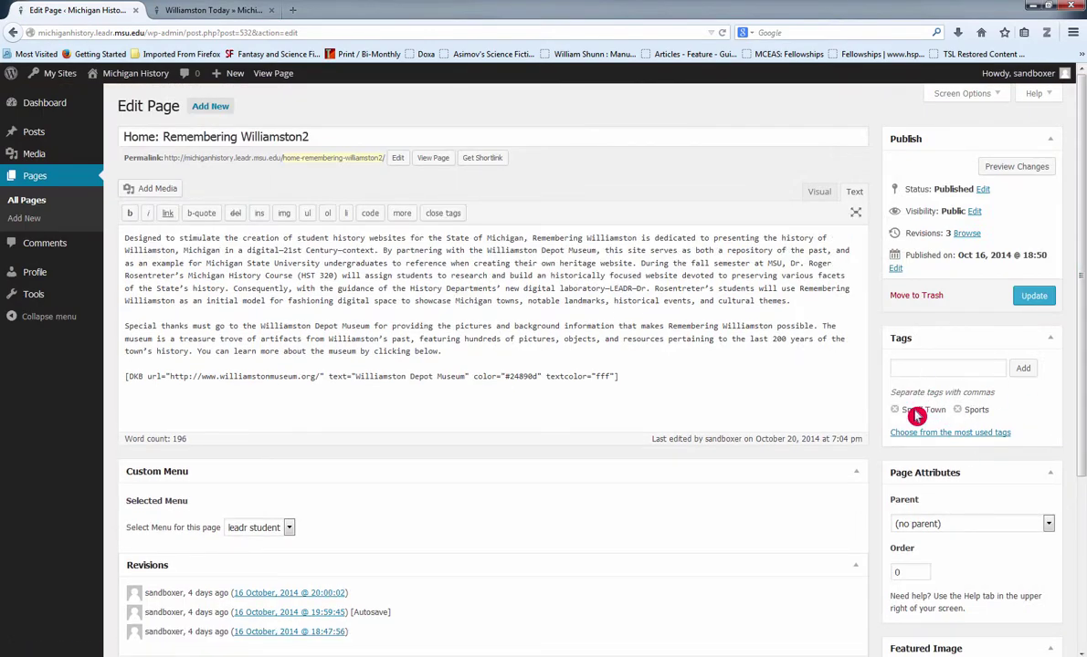
click(957, 410)
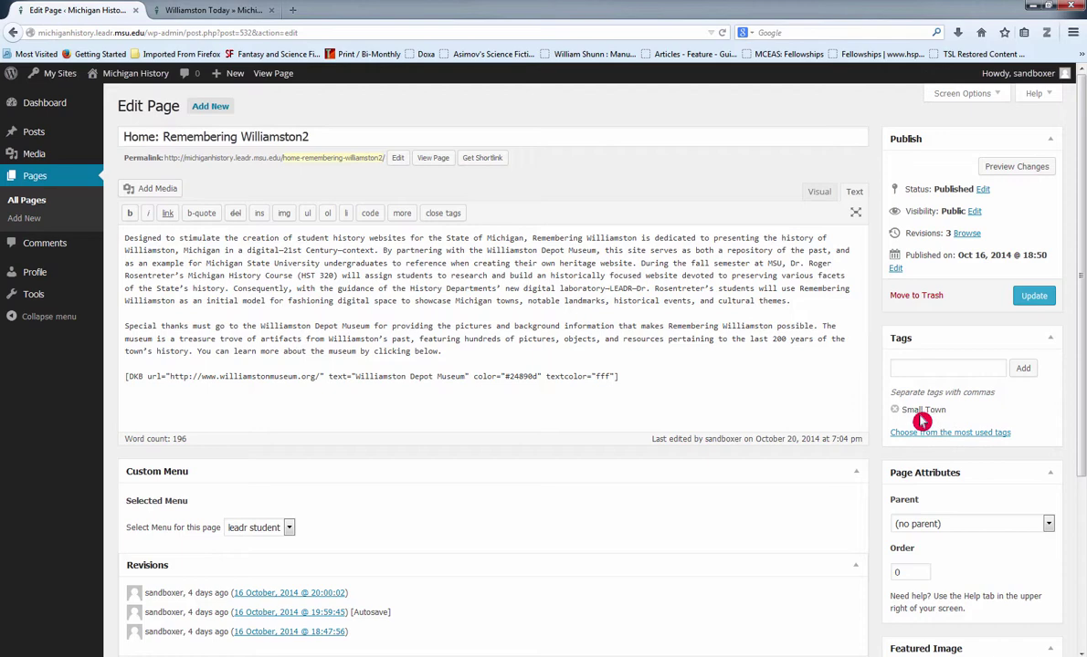
click(894, 410)
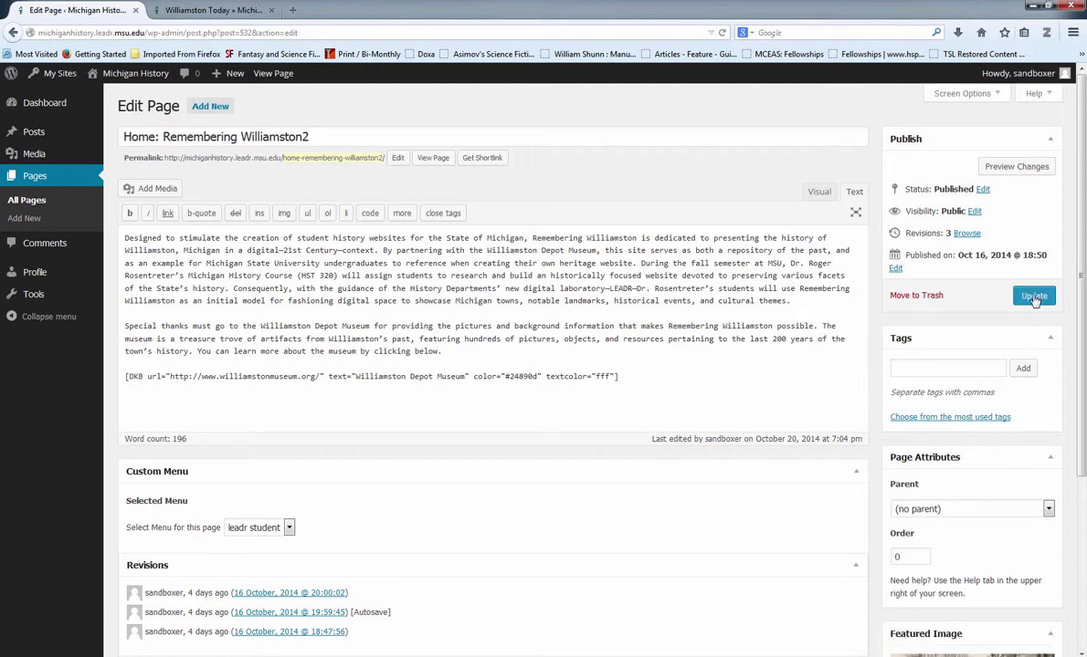
click(1033, 297)
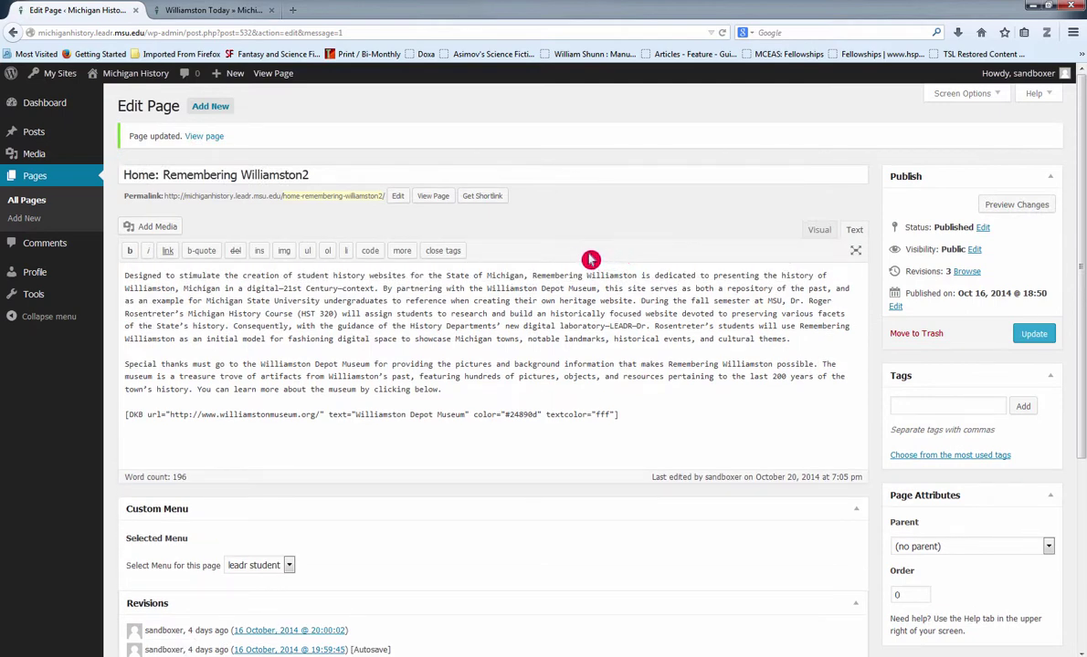
click(273, 73)
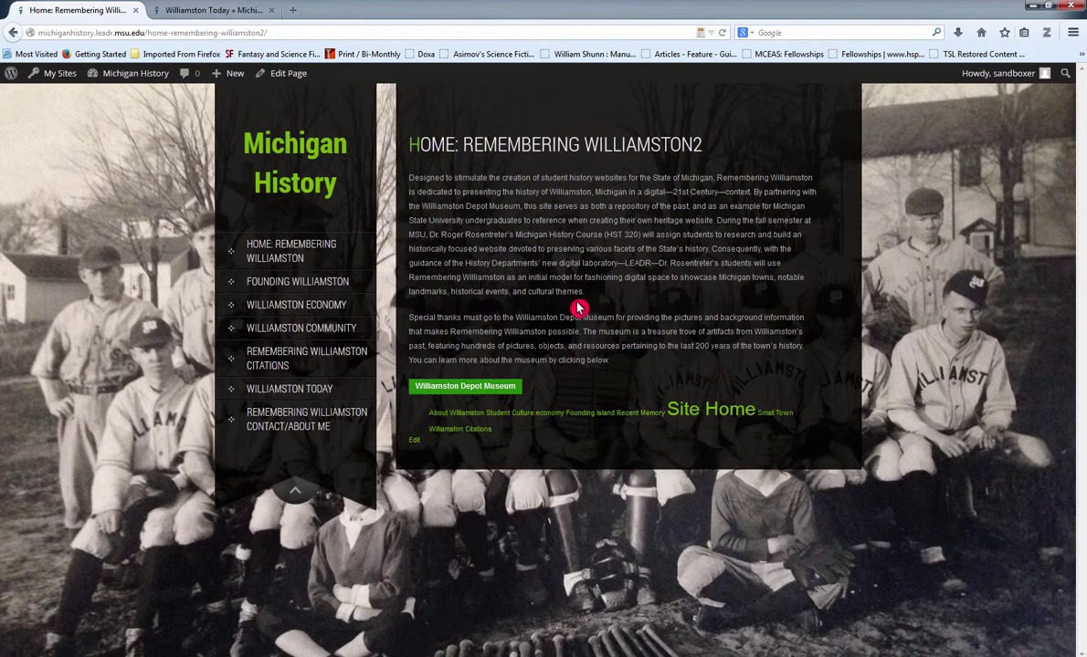
Assign the Small Town tag to the Home: Remembering Williamston2 page from the most used tags and update the page
click(276, 73)
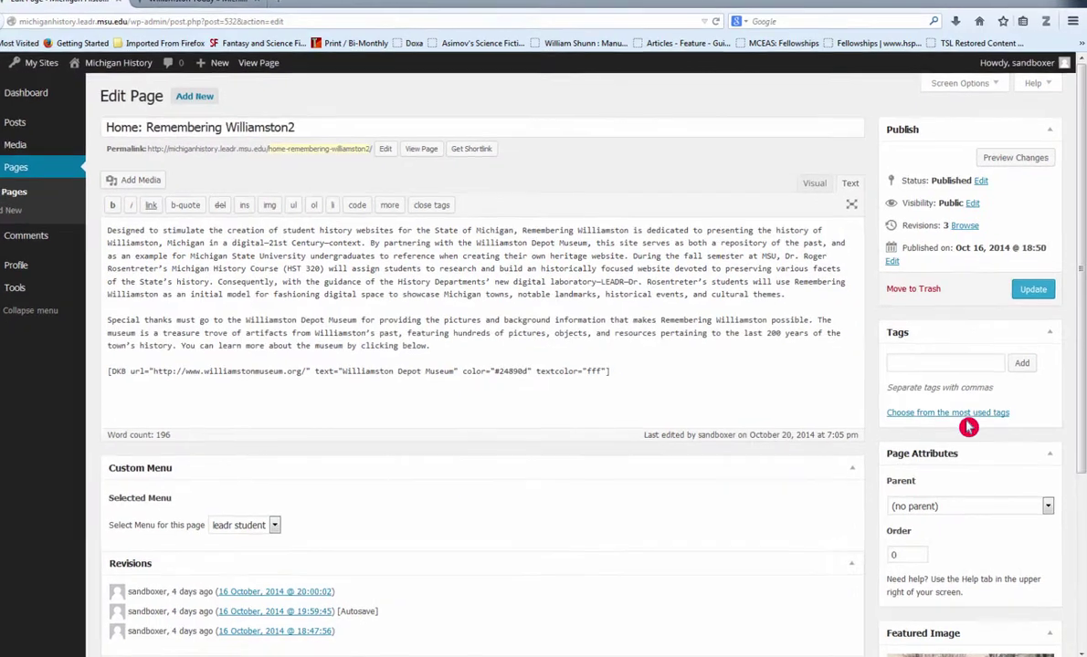
click(954, 413)
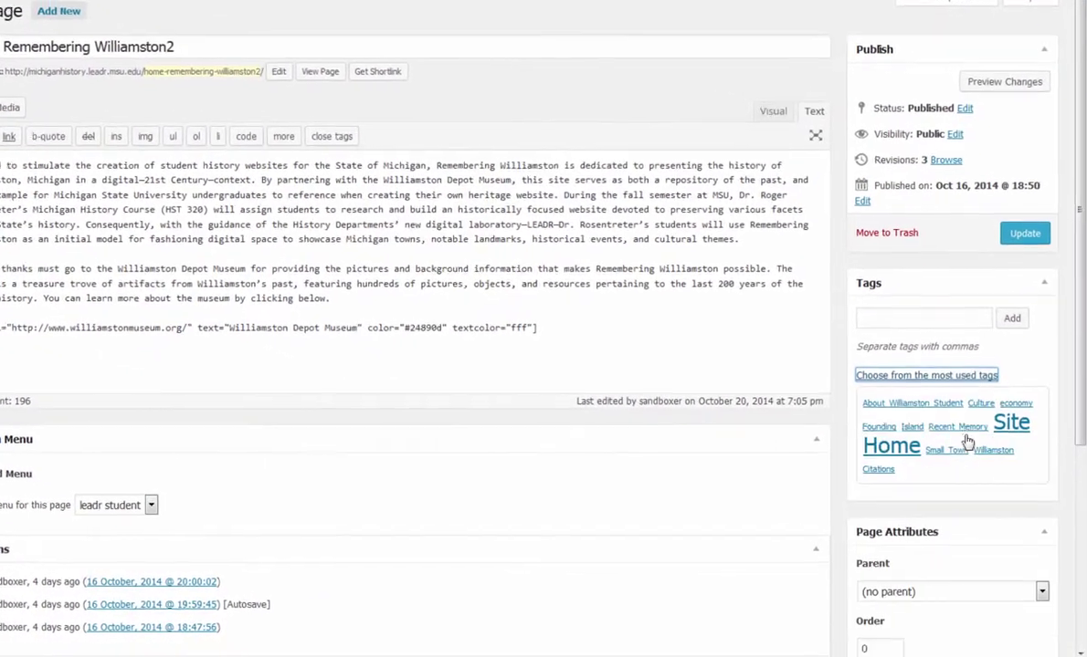
click(946, 449)
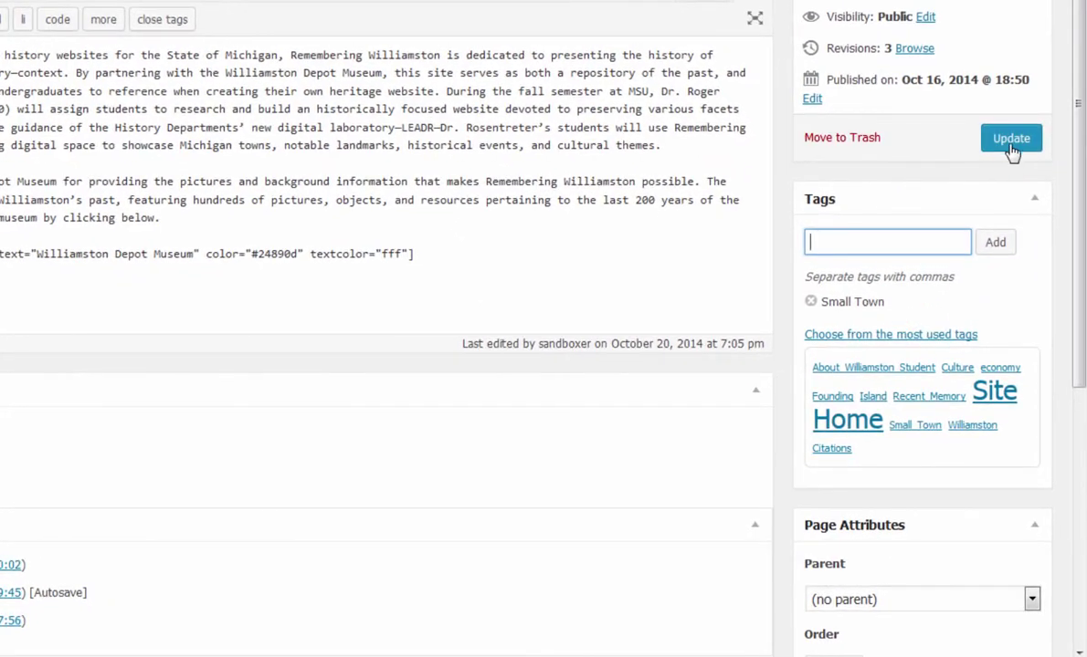
click(1011, 144)
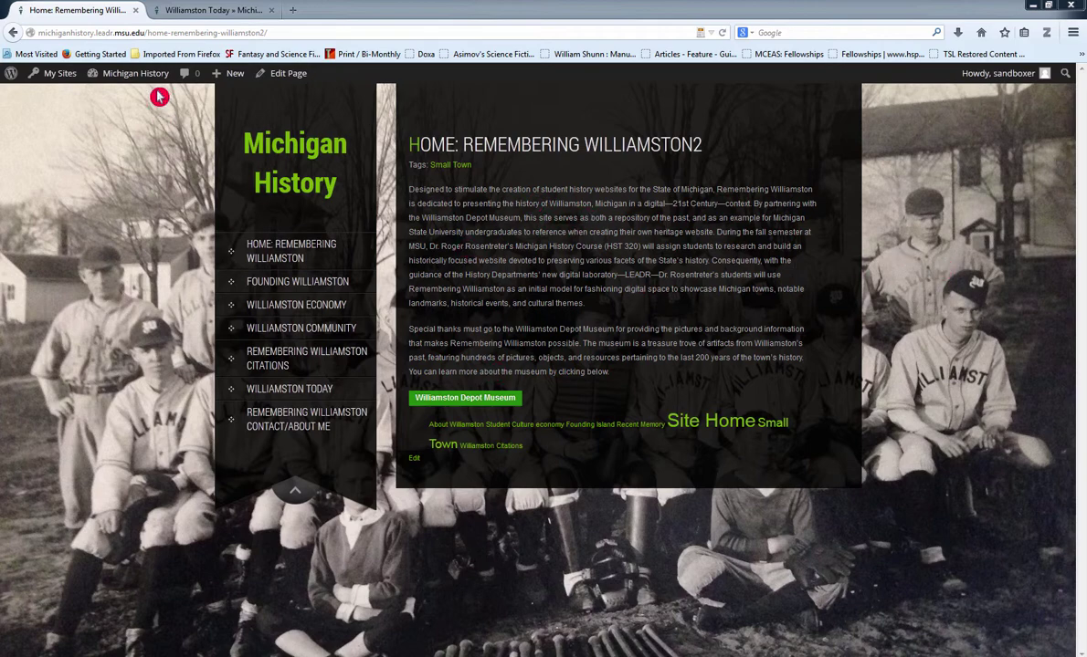
Open the Williamston Today2 page for editing from the site's list of pages
mouse_move(136, 75)
click(114, 97)
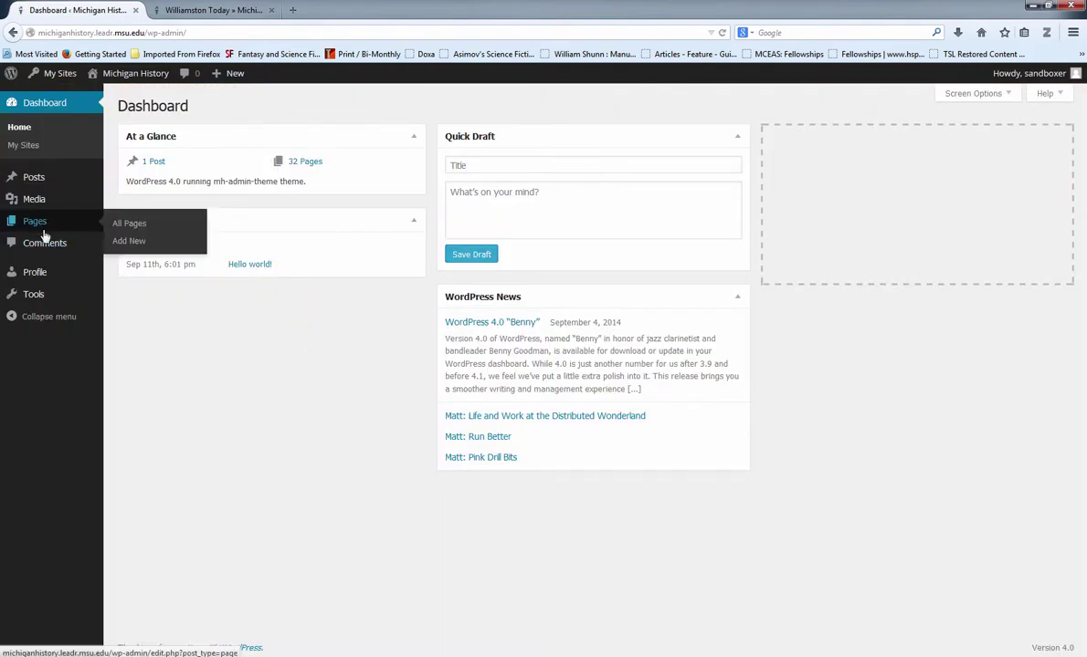
click(44, 236)
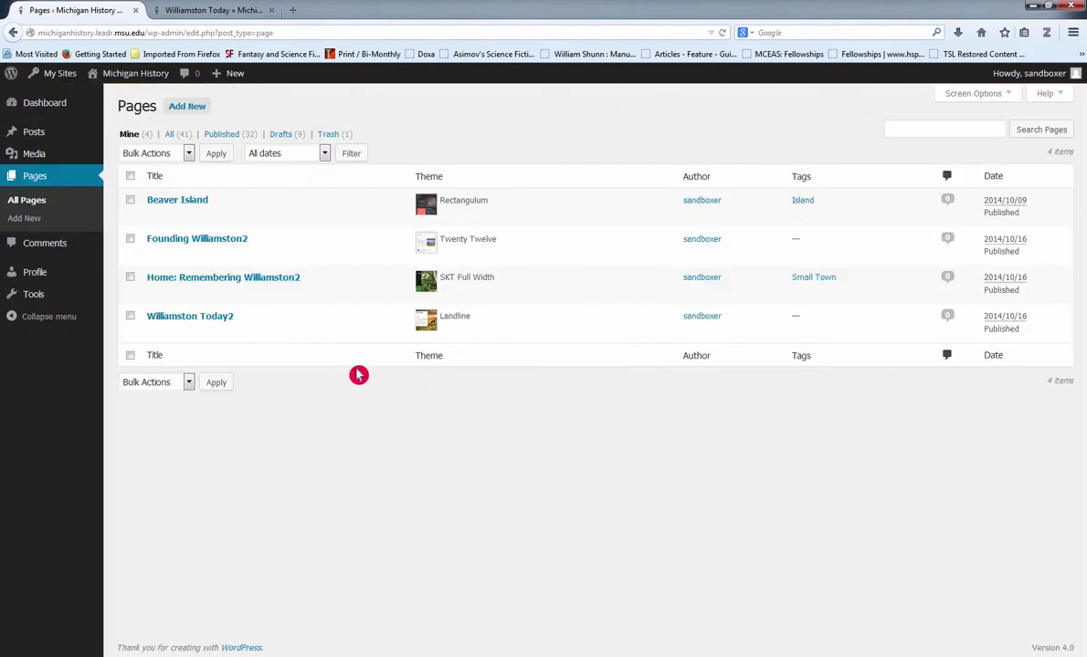
click(176, 317)
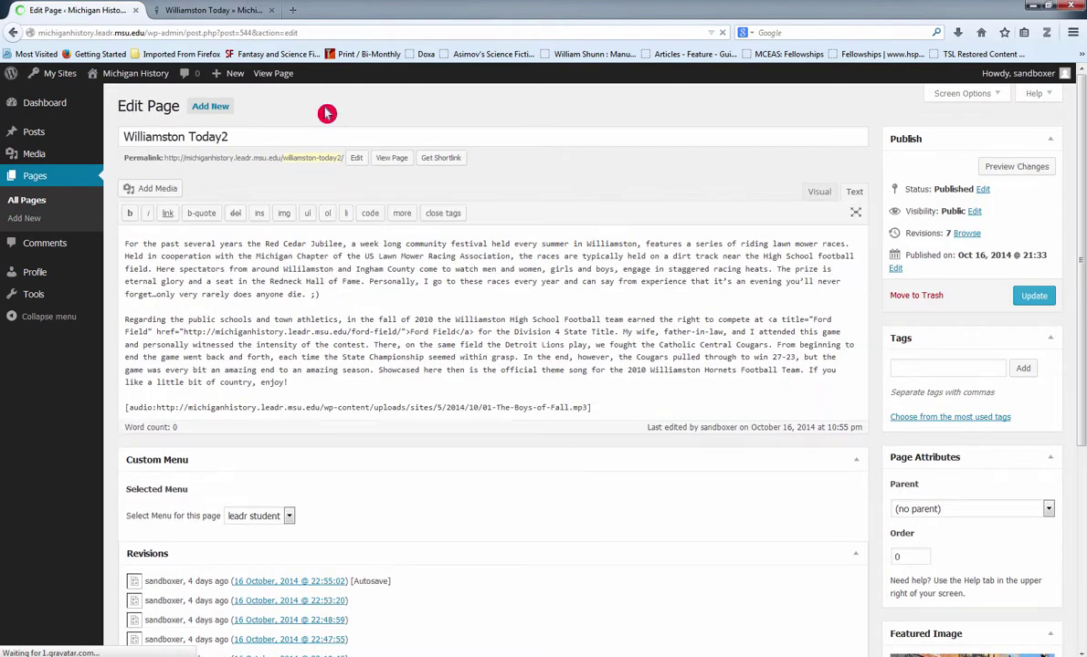
Follow the Ford Field link on the published Williamston Today2 page and return to that page
click(277, 73)
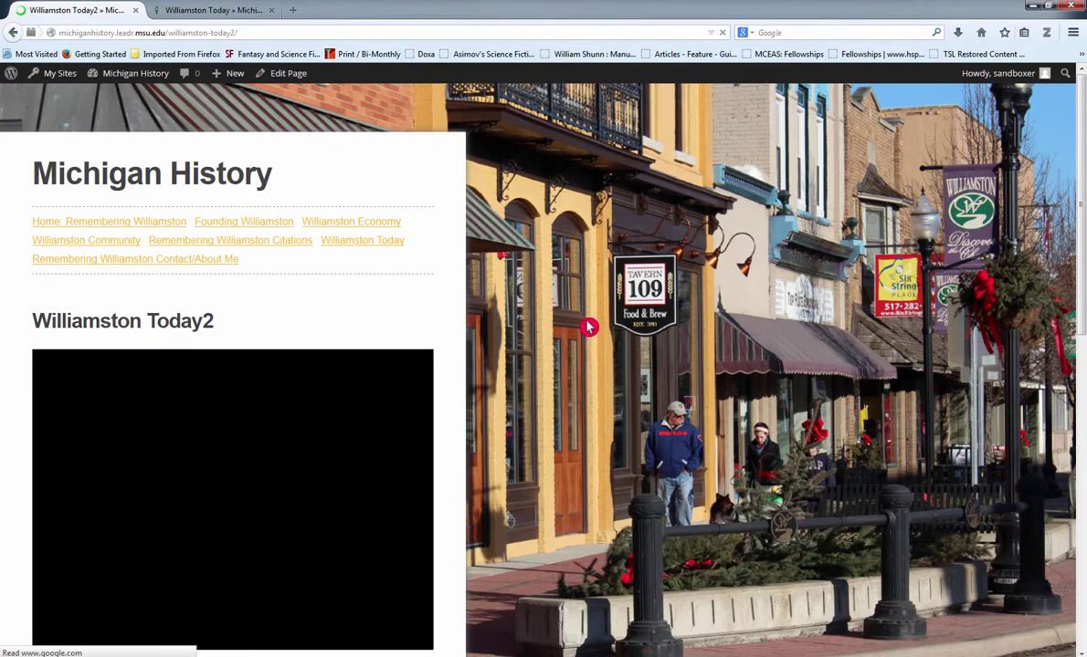
scroll(555, 380, down, 10)
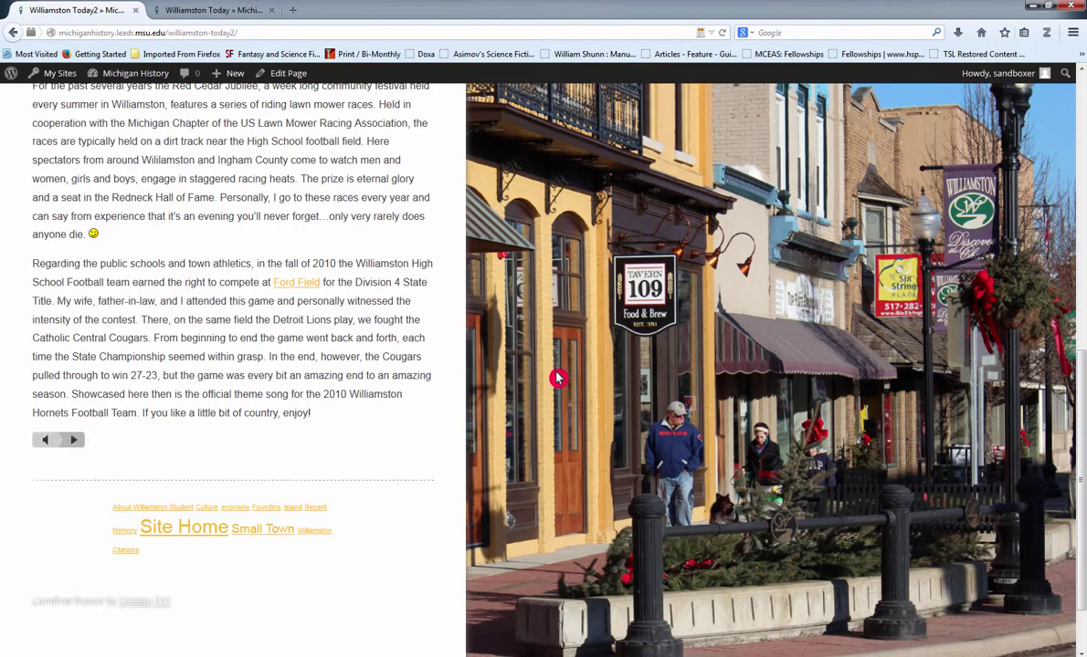
click(287, 285)
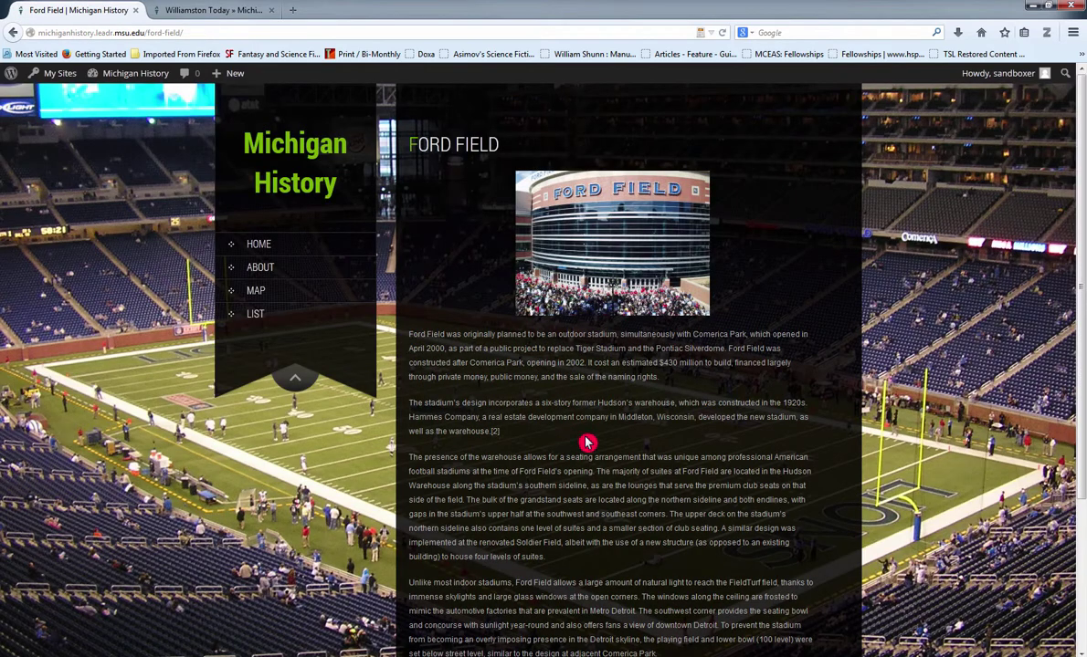
click(13, 32)
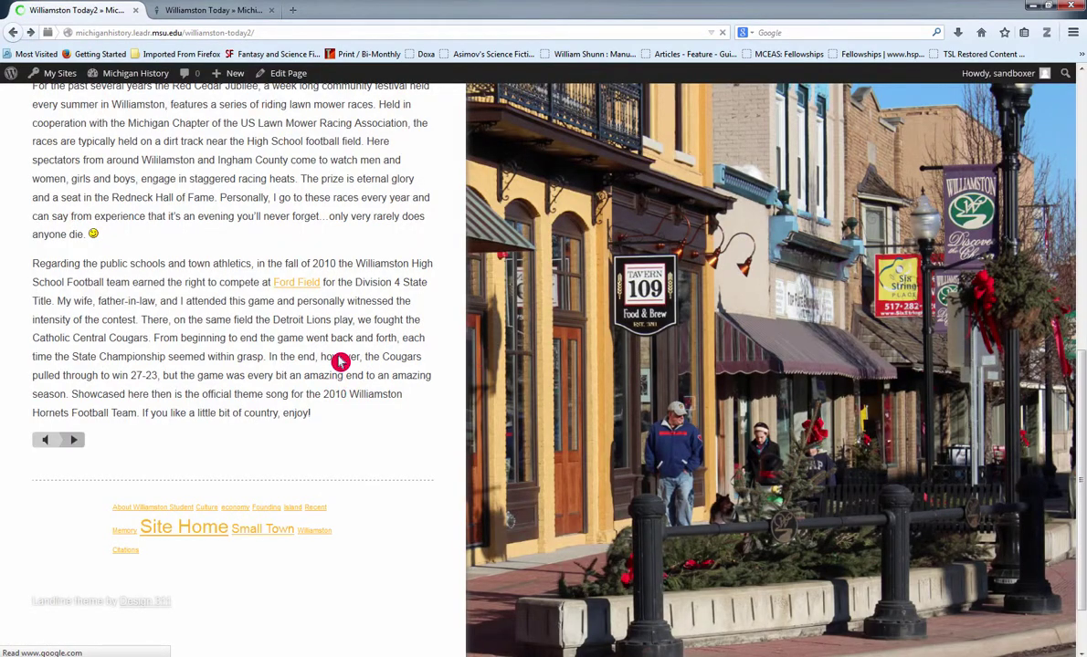
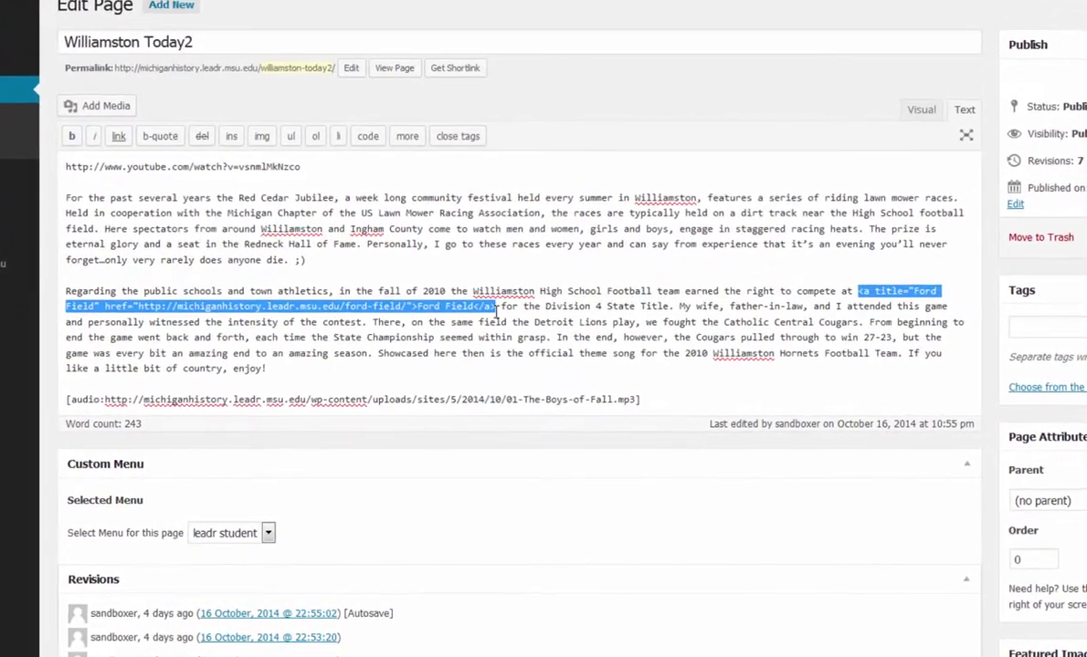
Examine the HTML code of the Ford Field link in the Williamston Today2 text, including its title and href parts
click(717, 270)
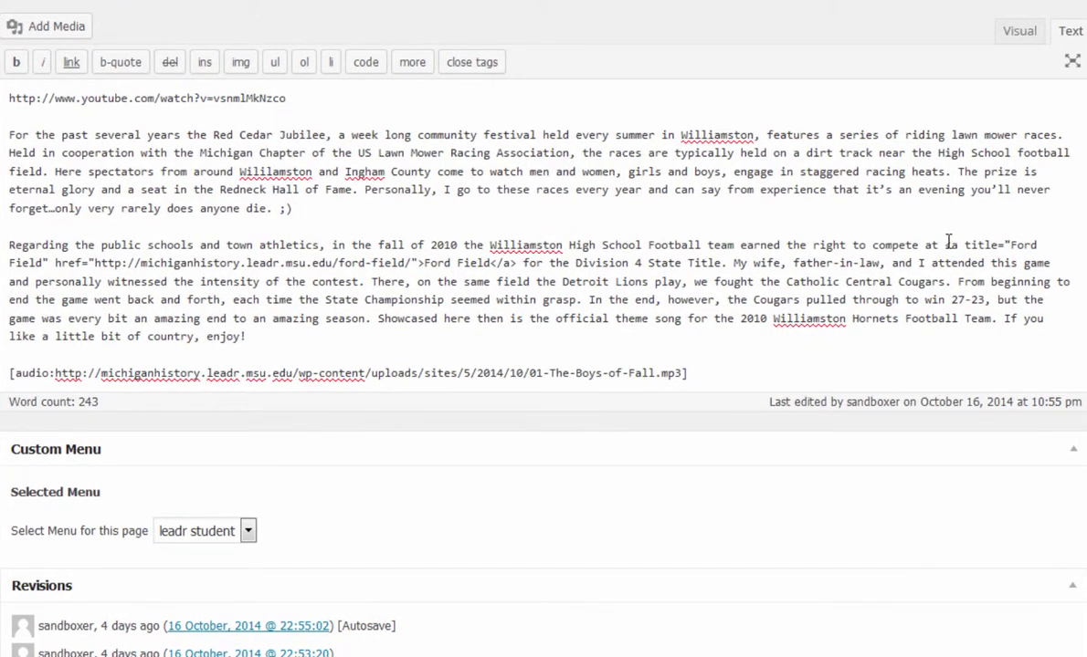
drag(986, 245, 522, 265)
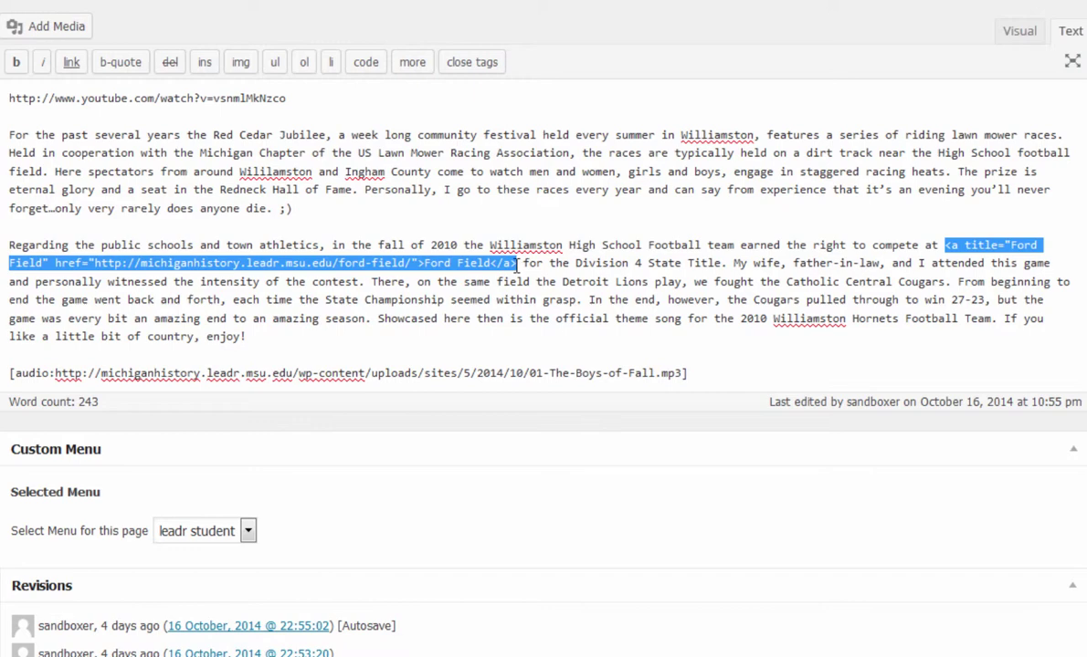
click(930, 248)
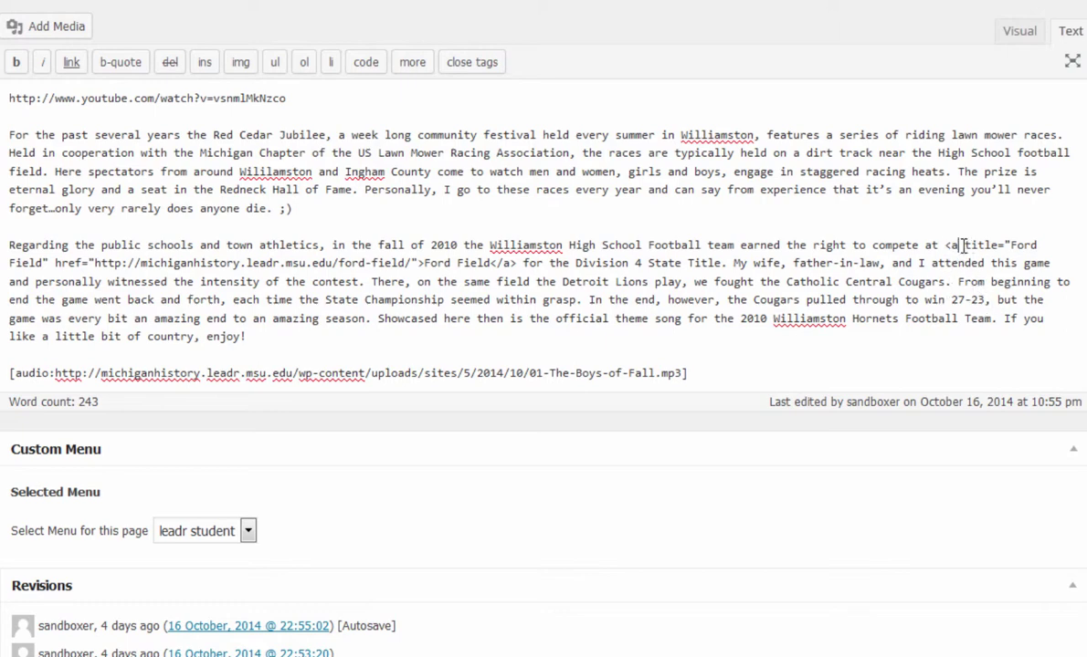
drag(975, 243, 1001, 245)
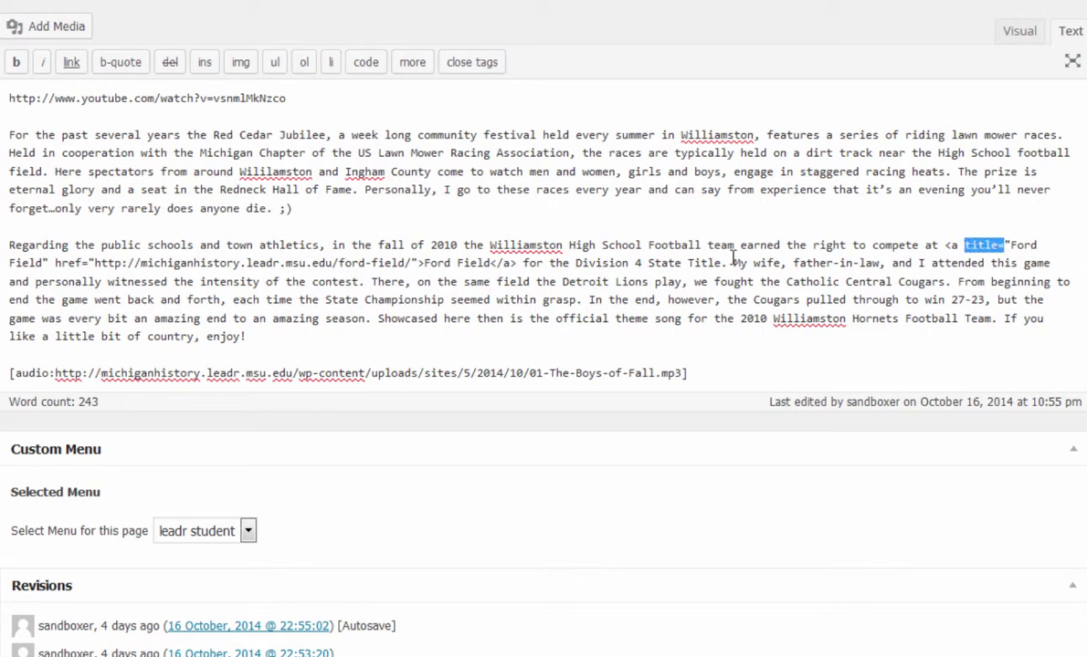
drag(56, 263, 330, 264)
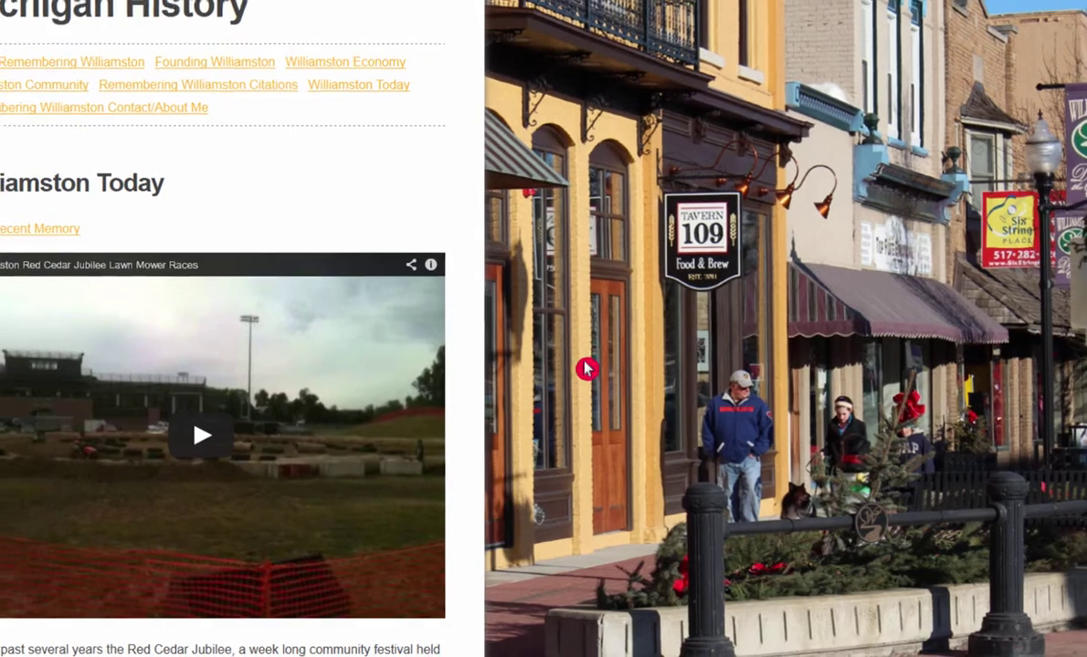
Open the Ford Field page through its link on the published Williamston Today page and copy its web address
scroll(315, 451, down, 5)
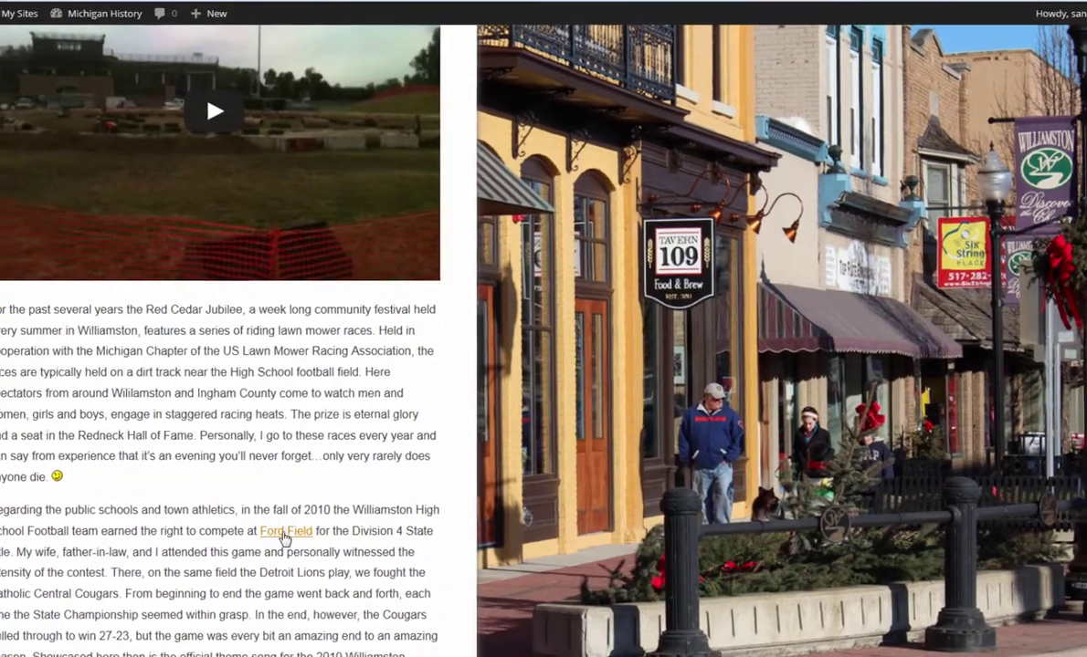
click(284, 532)
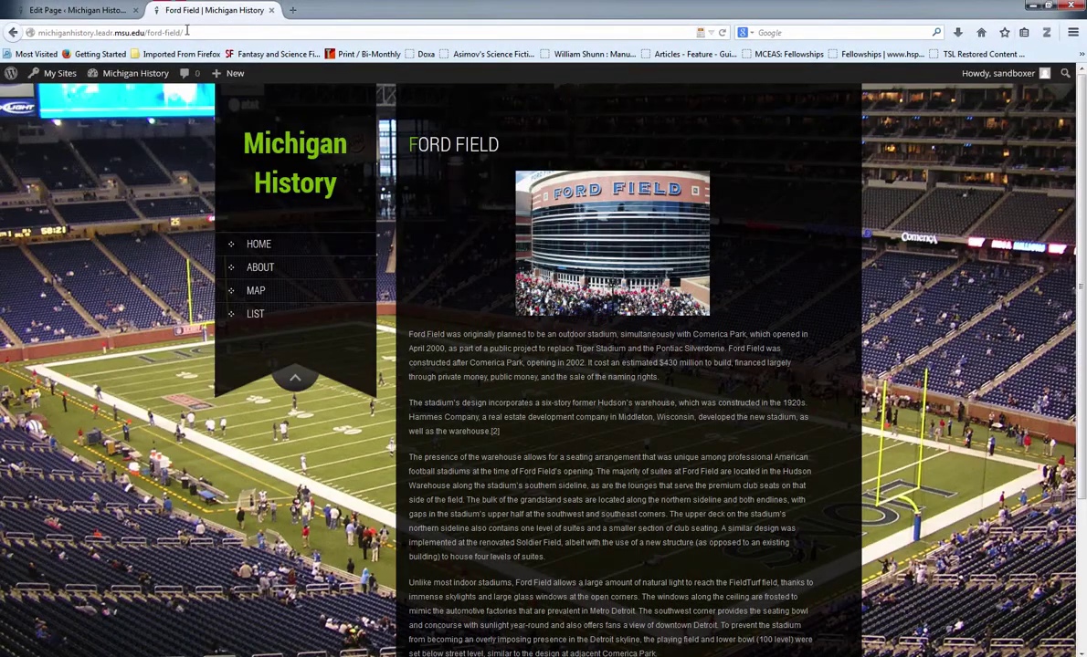
drag(183, 33, 144, 33)
drag(35, 33, 33, 33)
right_click(115, 33)
click(182, 73)
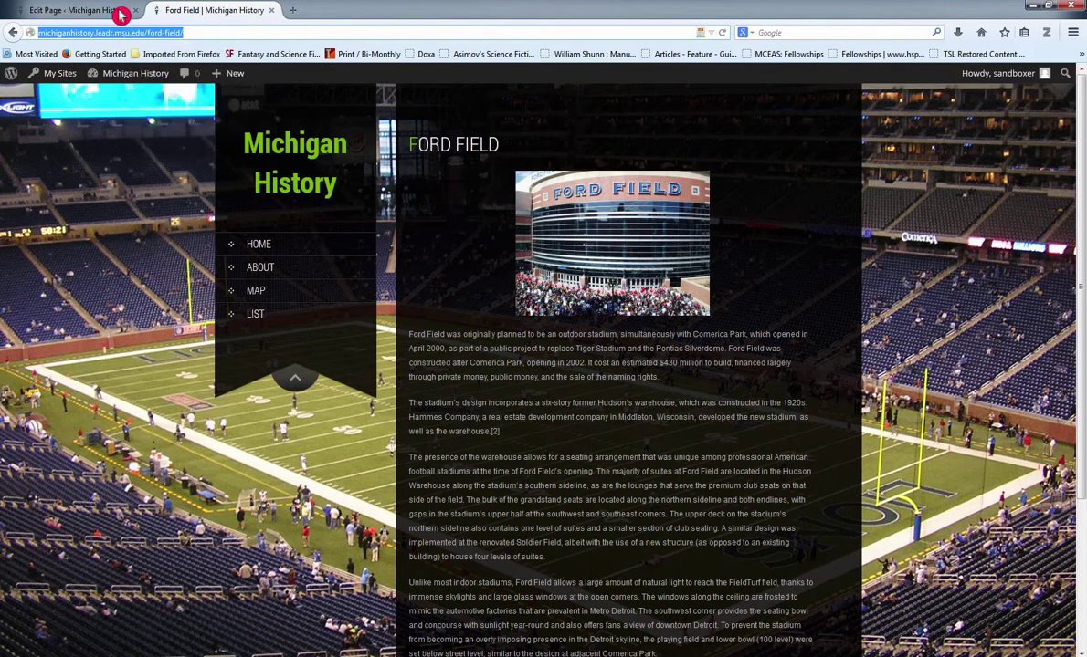
Paste the copied Ford Field address over the href address in the Williamston Today2 page's link code
click(78, 11)
click(207, 373)
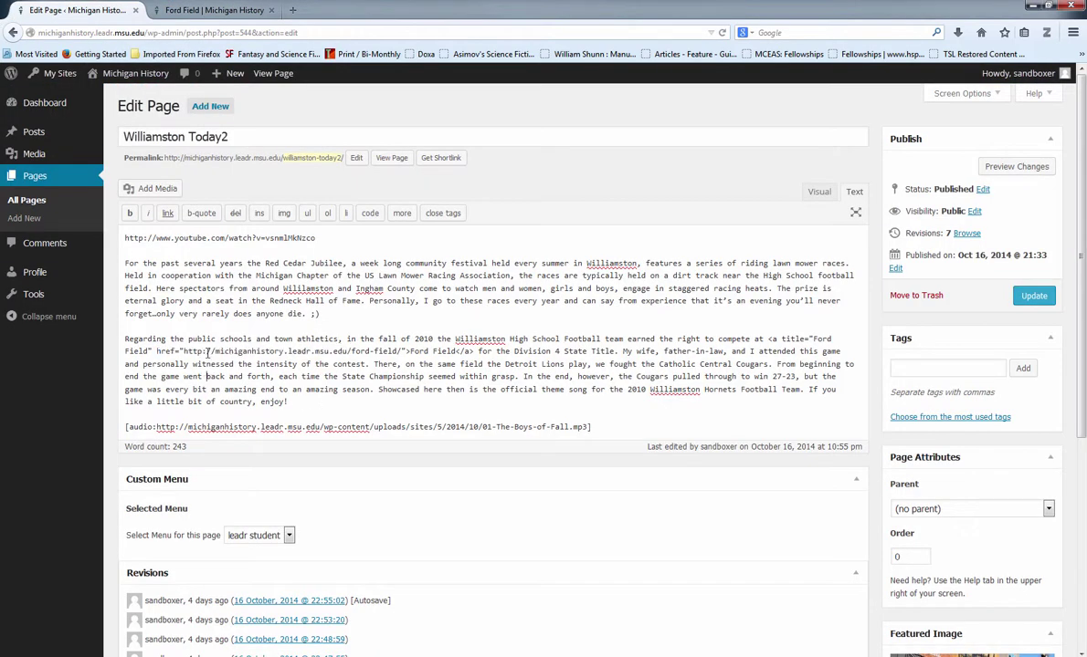
drag(206, 352, 399, 353)
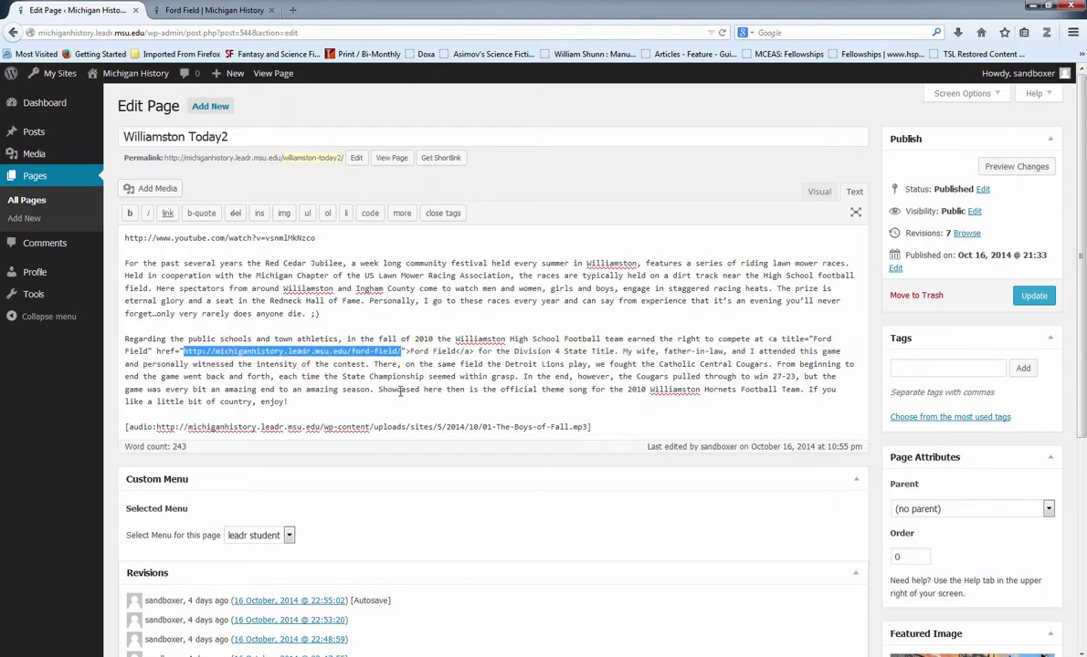
key(ctrl+v)
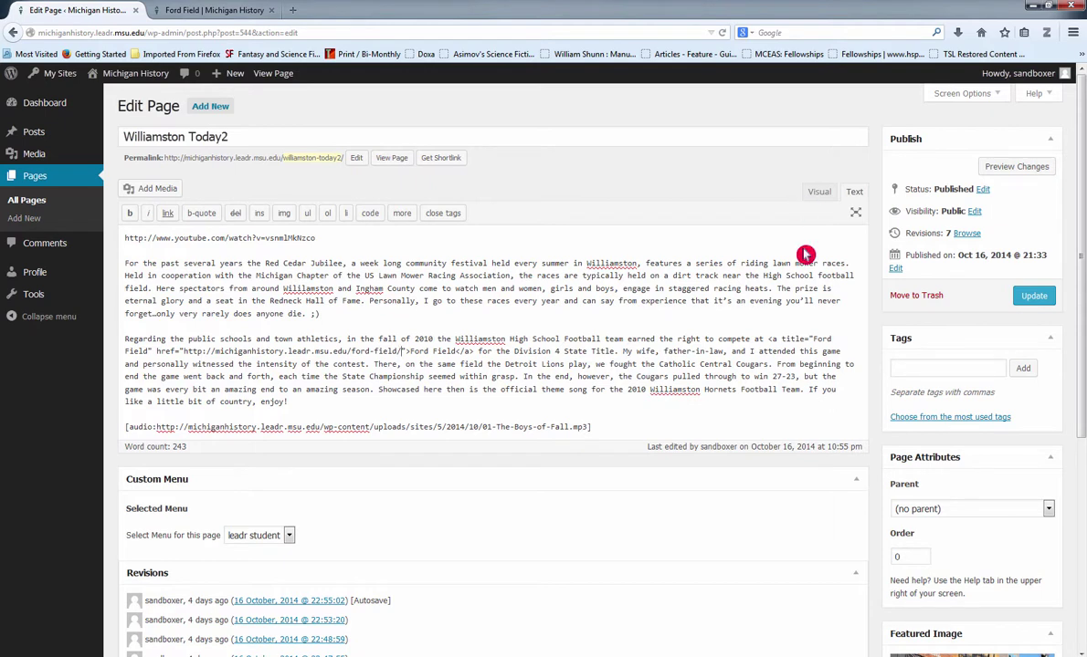
Replace the whole Ford Field link code with the plain text "Ford Field" and update the page
drag(473, 352, 773, 339)
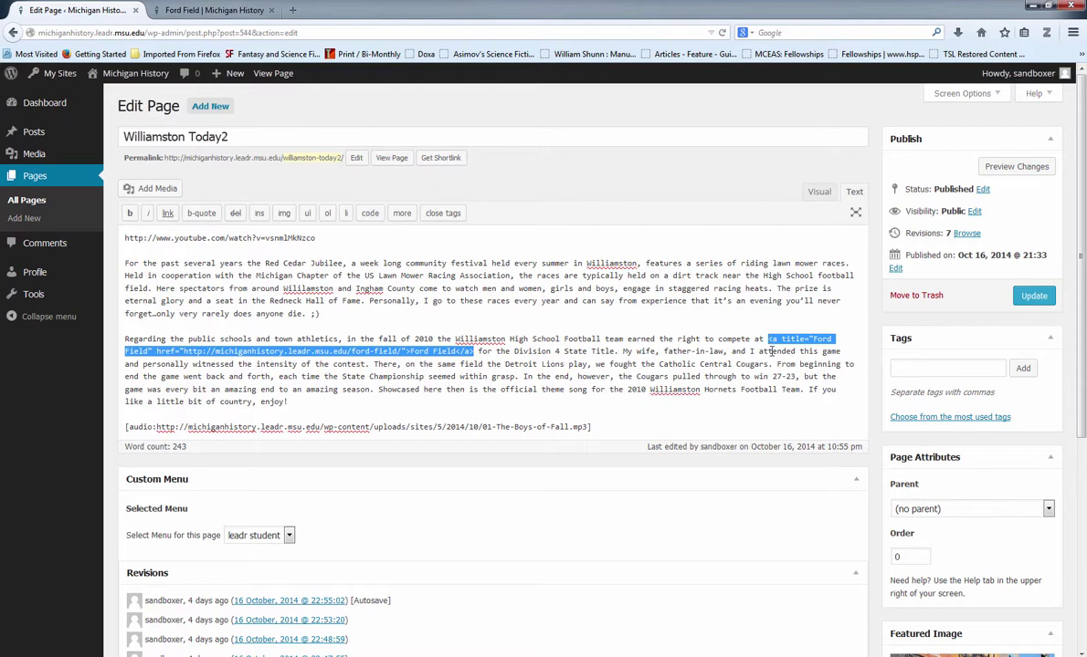
key(Delete)
text(For)
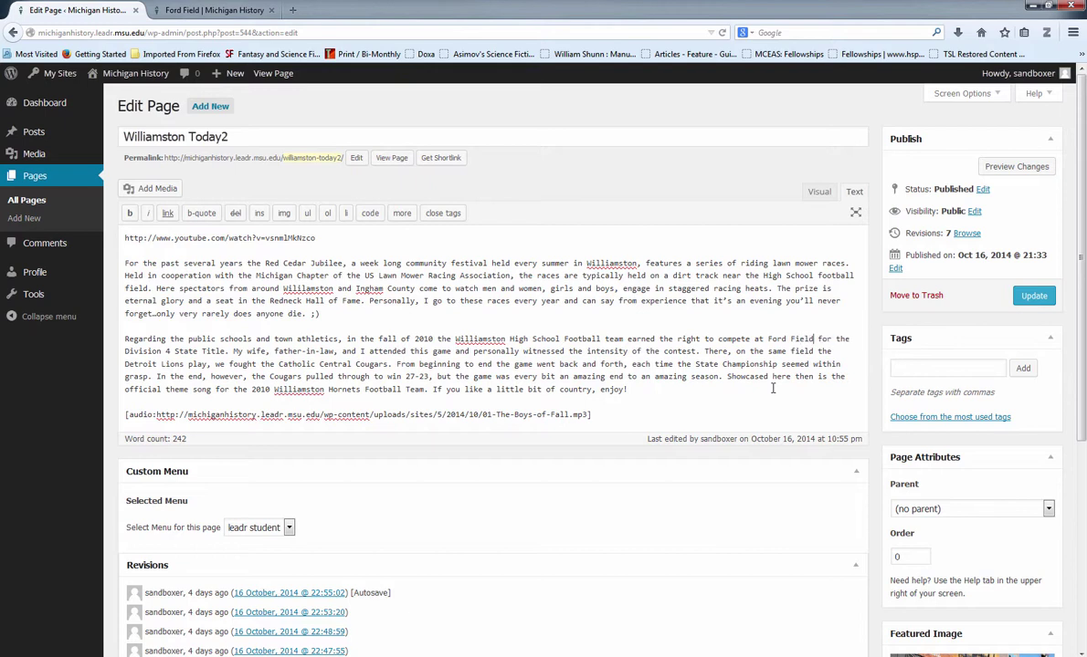
click(1032, 295)
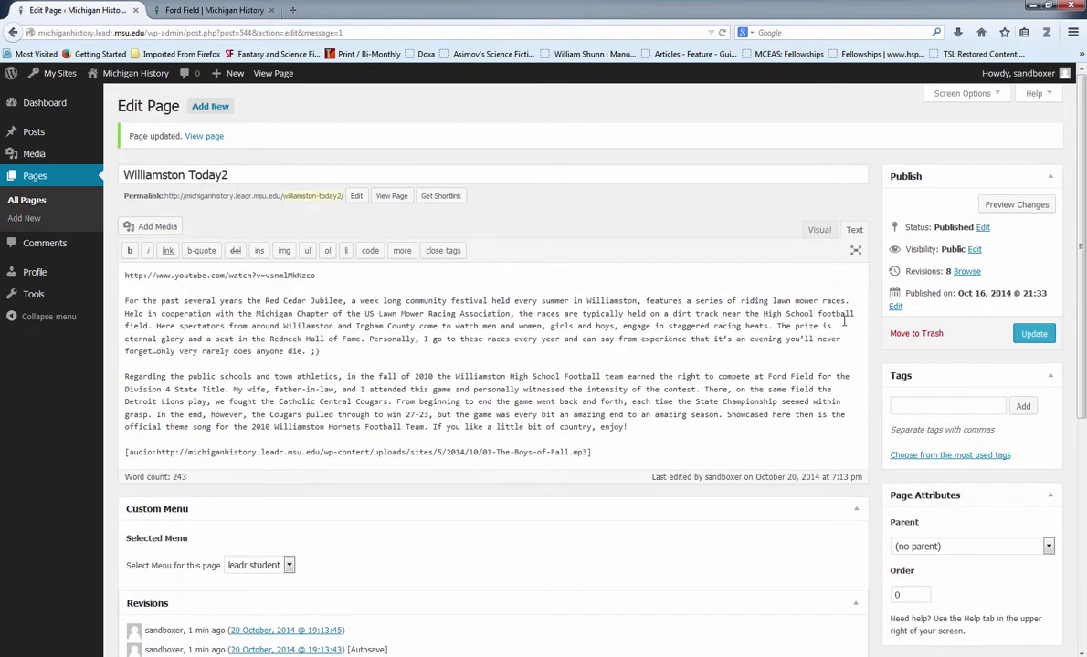
Compare the embedded lawn mower race video in the visual view with its YouTube address in the text view
click(817, 230)
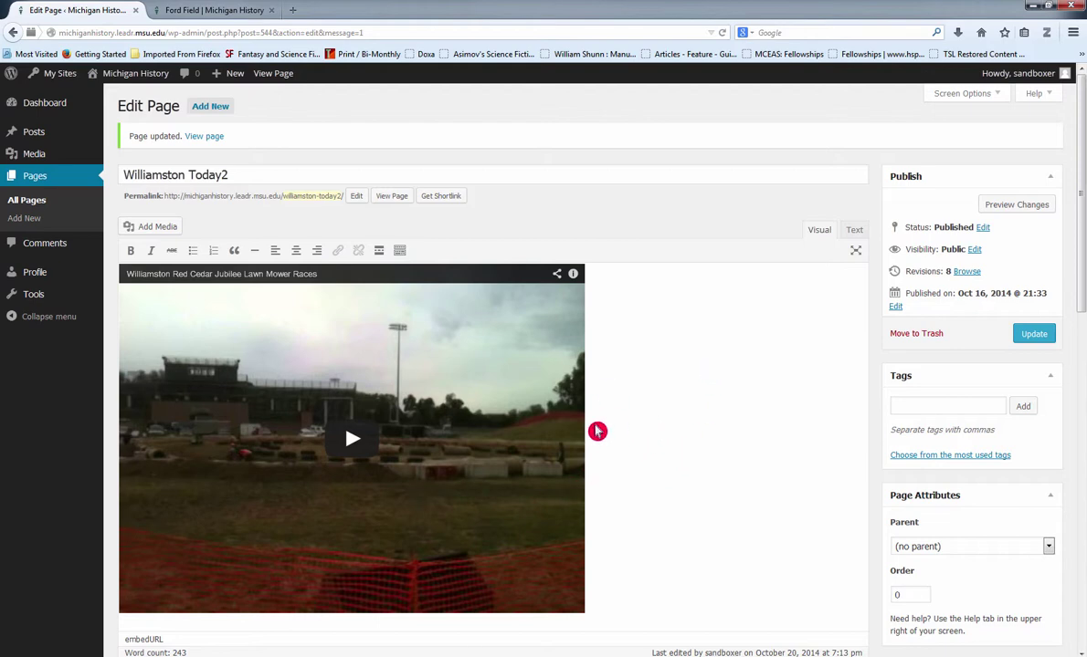
scroll(703, 396, down, 2)
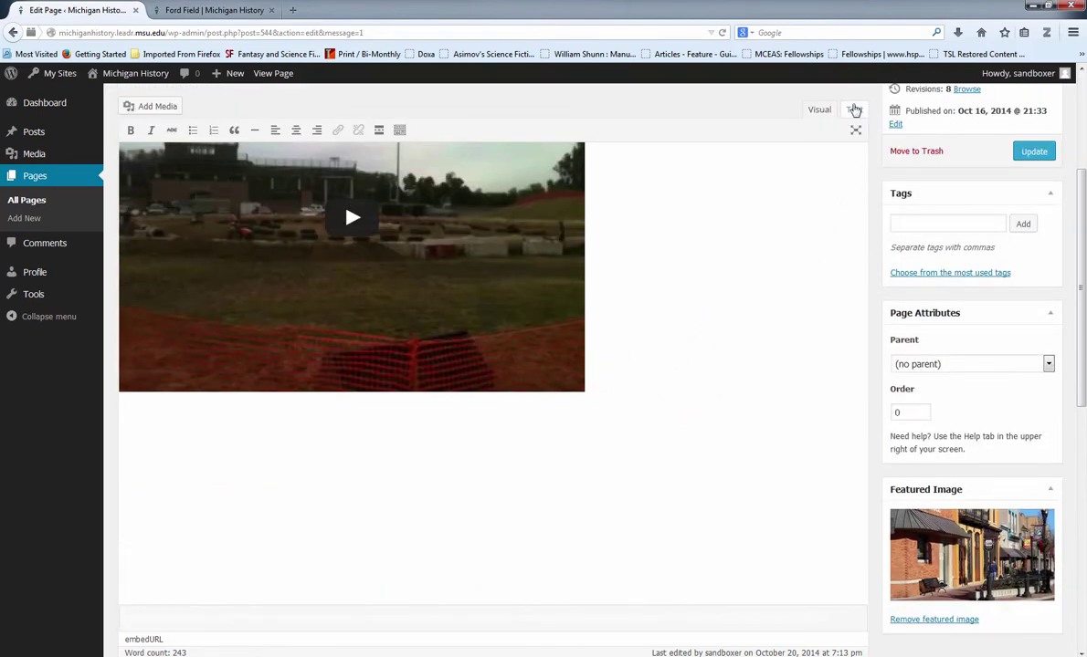
click(854, 110)
scroll(414, 244, up, 1)
scroll(467, 285, up, 2)
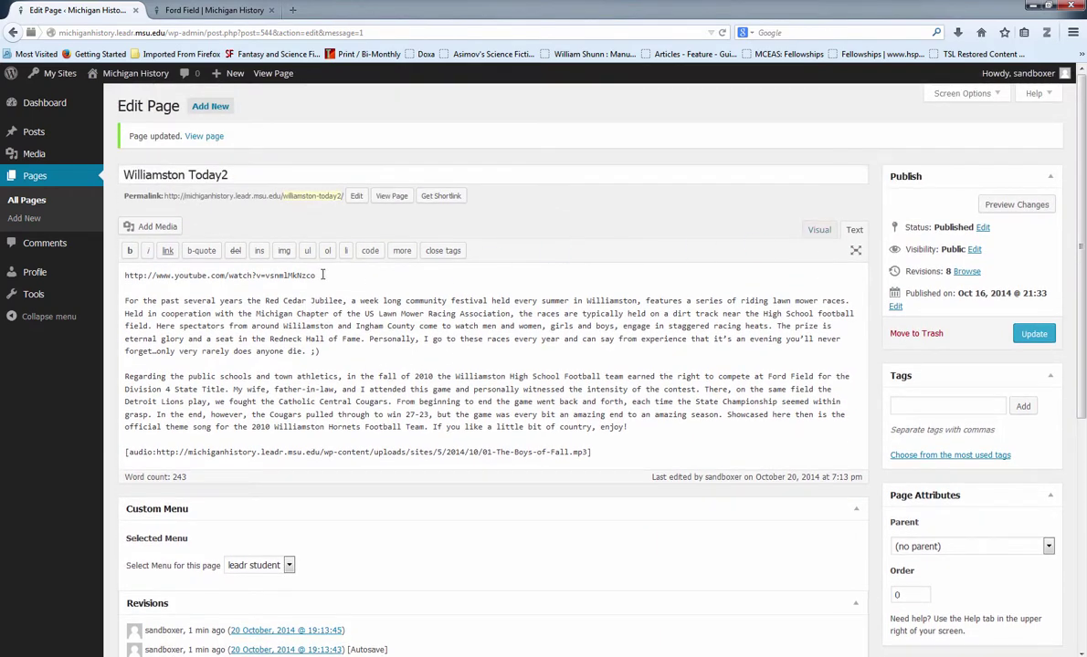
drag(322, 276, 116, 273)
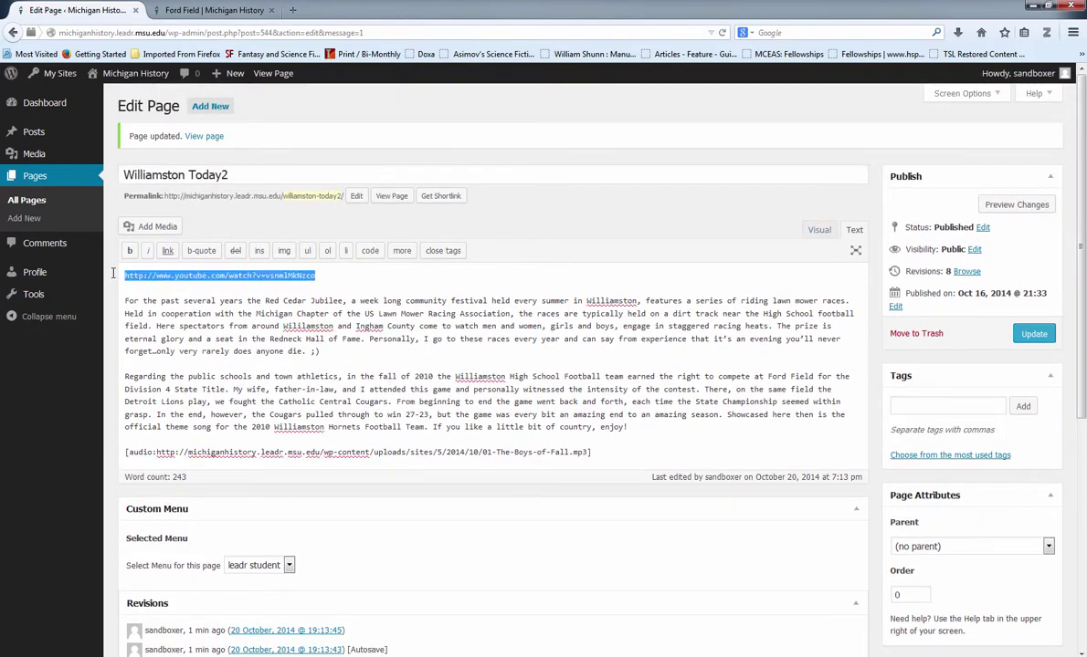
click(234, 300)
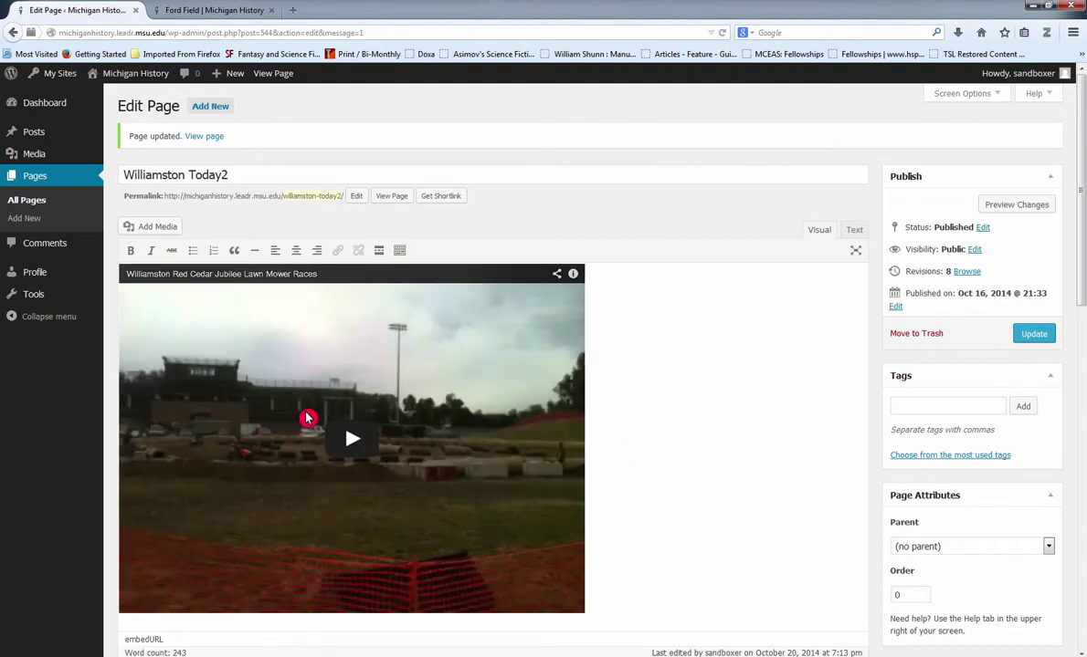
Select the words "Ford Field" in the page's second paragraph in the visual view and start inserting a link on them
scroll(704, 426, down, 5)
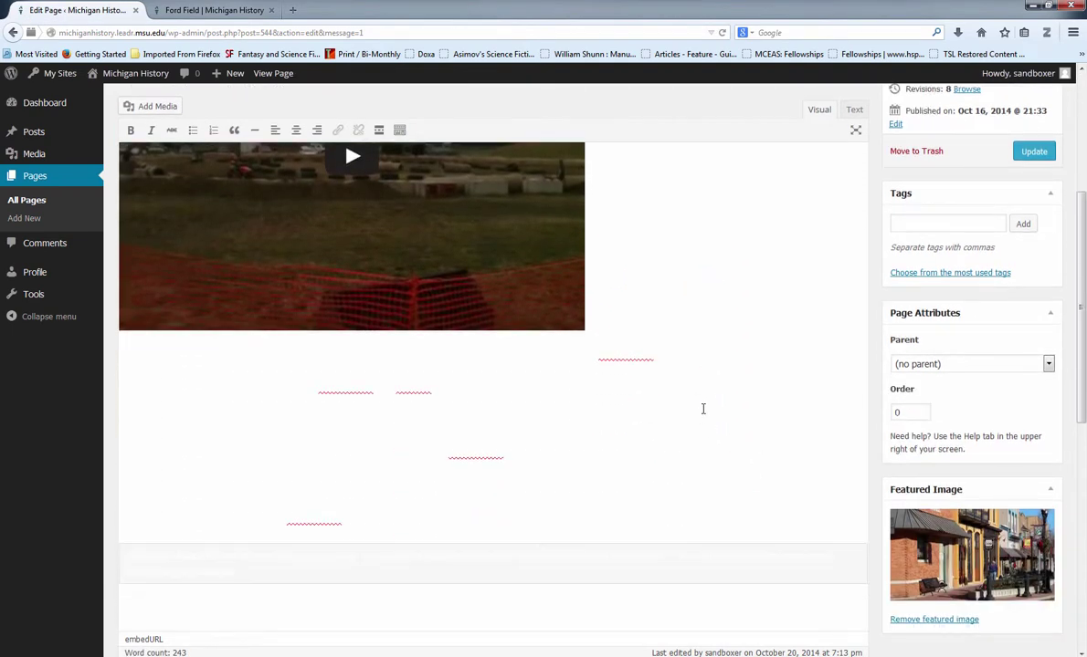
drag(642, 269, 735, 416)
click(772, 316)
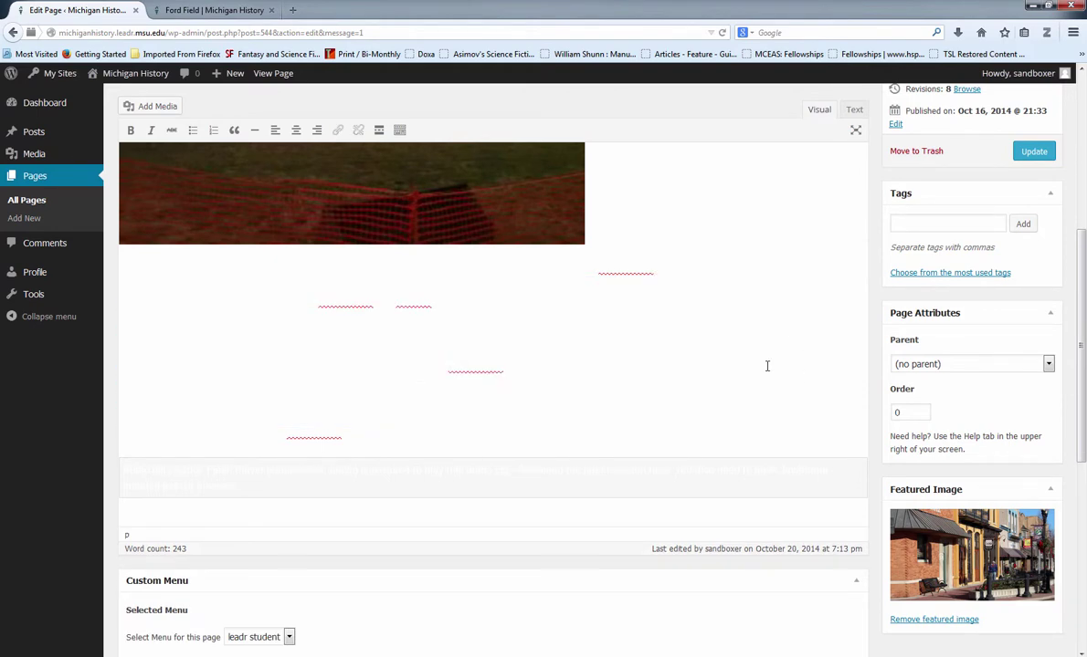
drag(774, 365, 801, 360)
click(765, 368)
drag(808, 367, 822, 366)
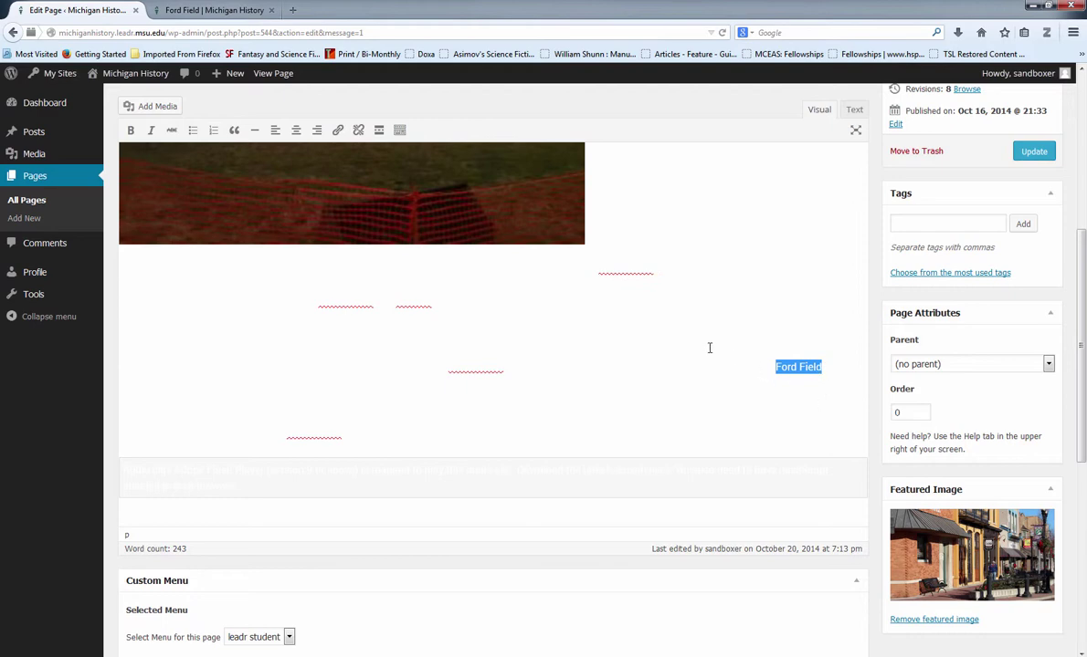
scroll(713, 344, up, 2)
click(730, 381)
scroll(731, 380, down, 2)
scroll(728, 378, up, 2)
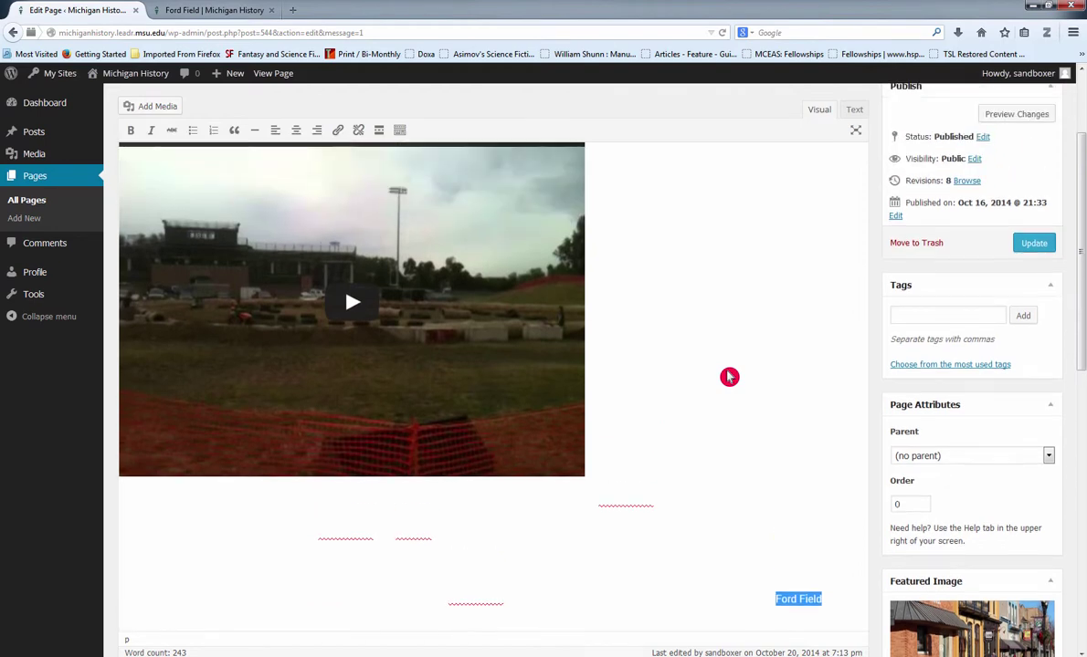
scroll(721, 337, down, 1)
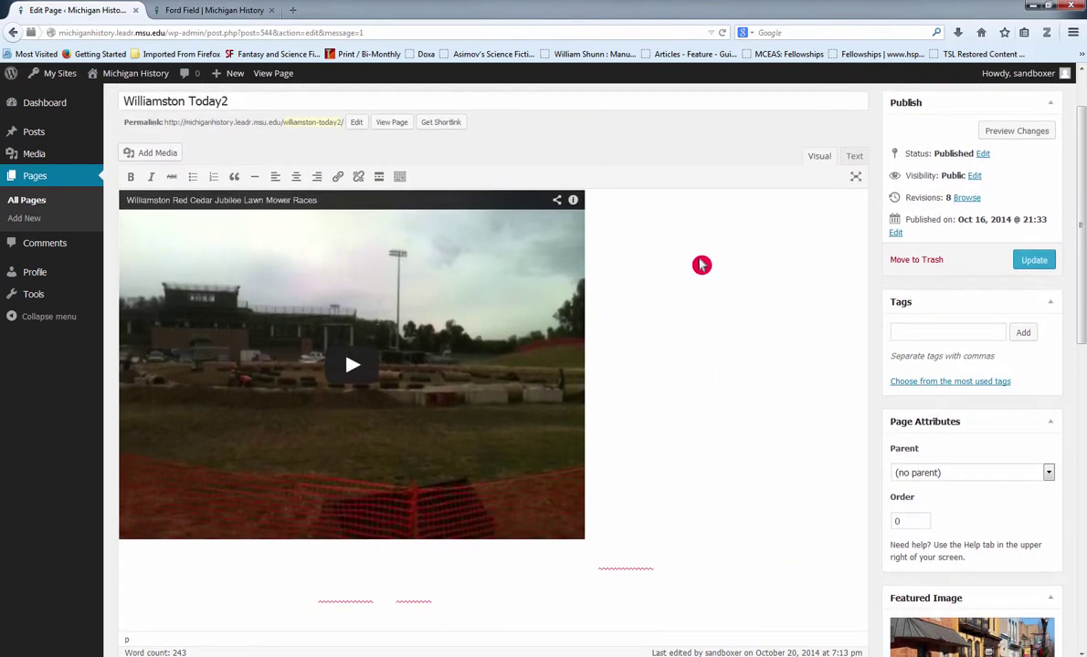
click(337, 177)
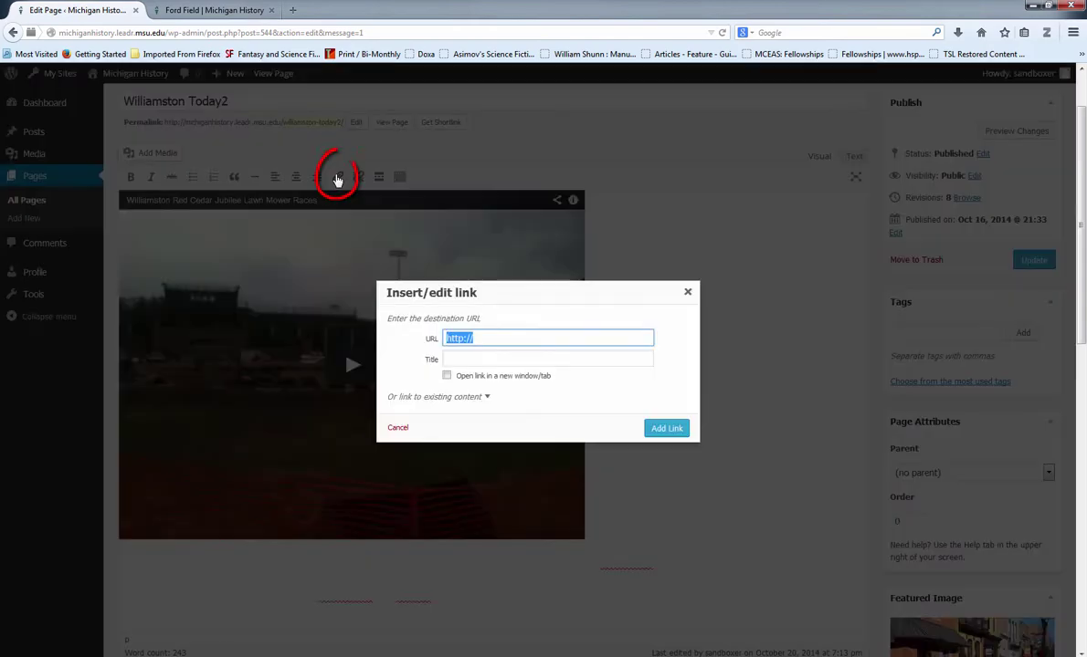
Copy the web address of the Ford Field page open in the other browser tab
click(193, 11)
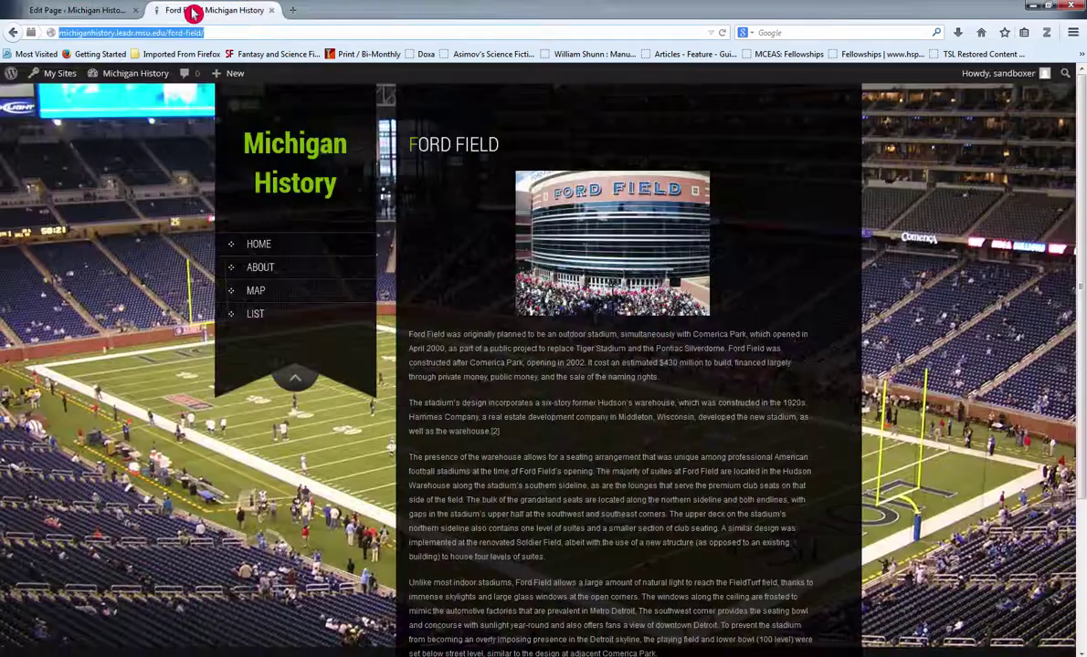
click(160, 32)
right_click(171, 32)
click(243, 77)
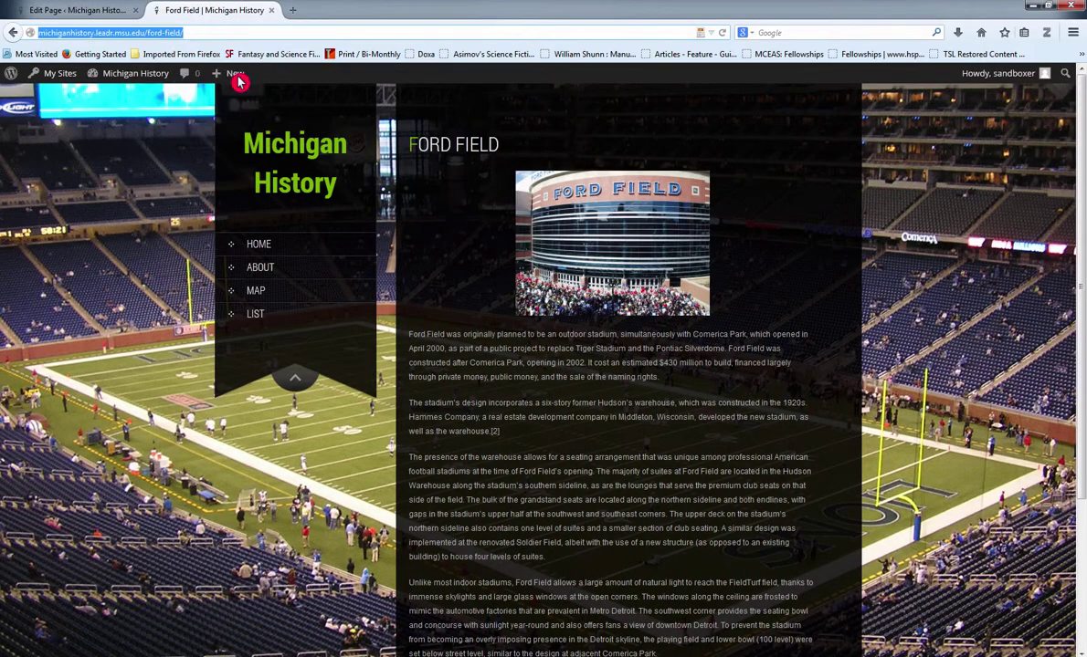
click(91, 13)
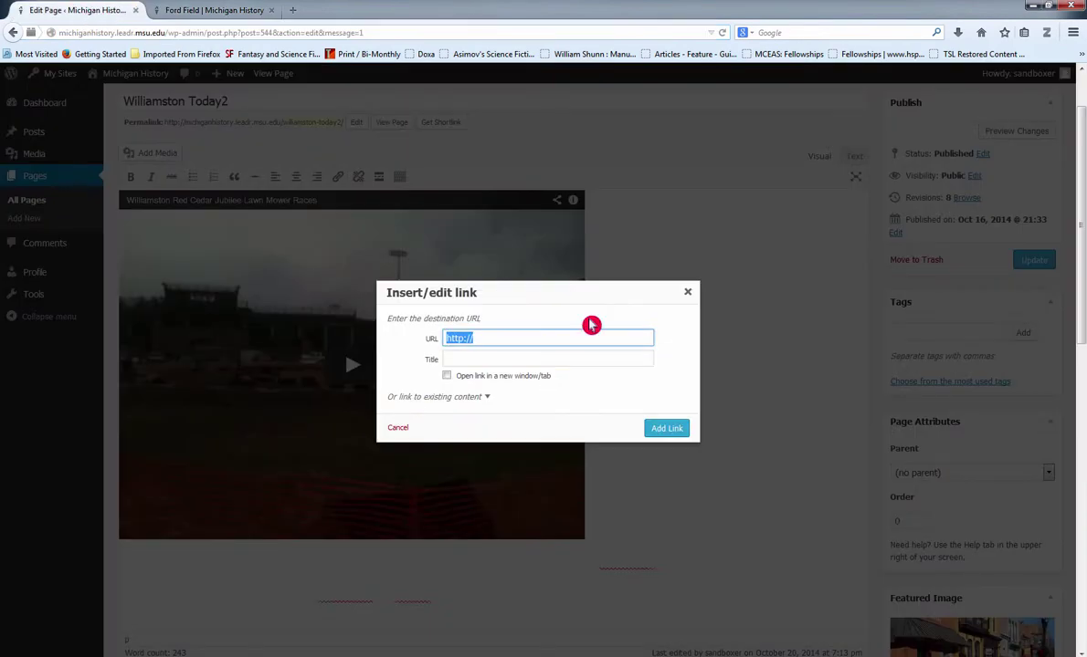
click(489, 338)
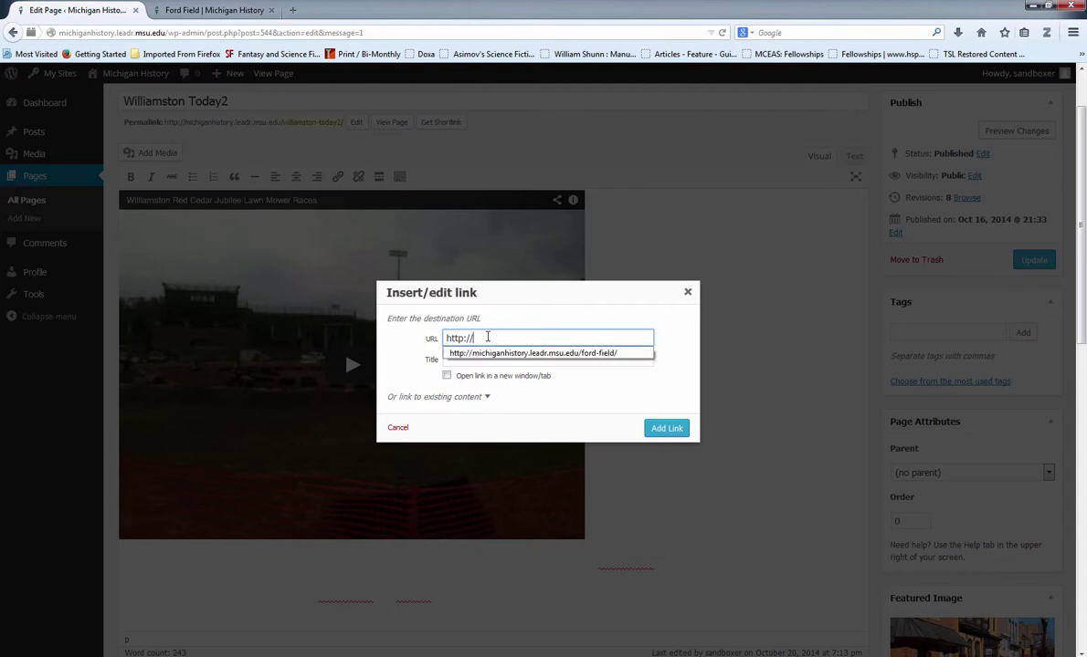
key(BackSpace)
key(BackSpace)
key(BackSpace)
key(BackSpace)
key(BackSpace)
key(BackSpace)
key(BackSpace)
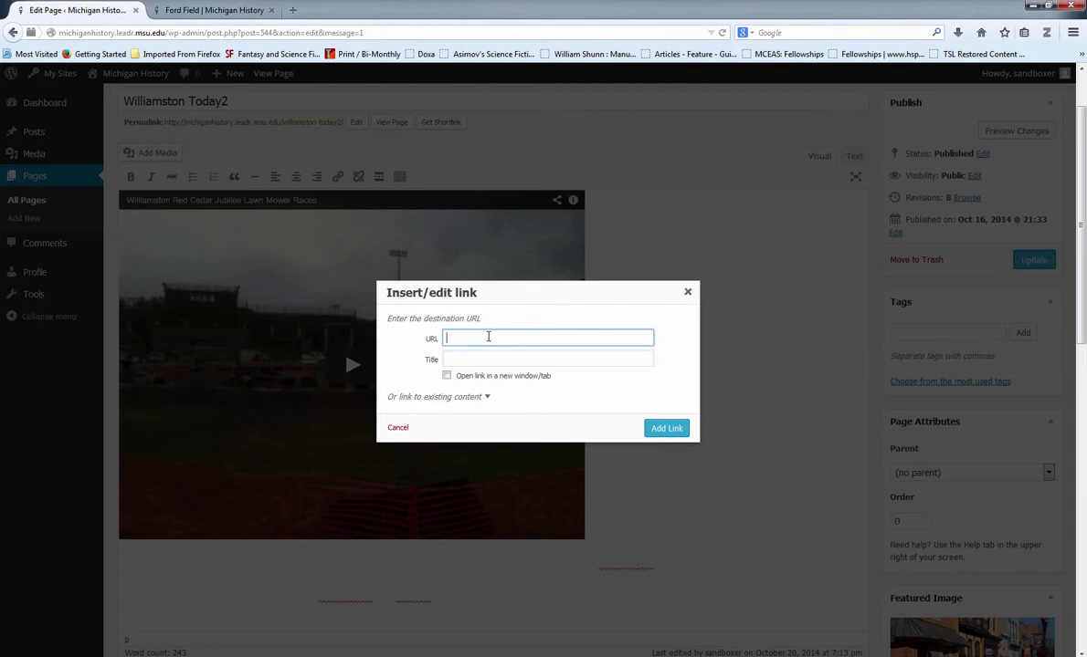
key(ctrl+v)
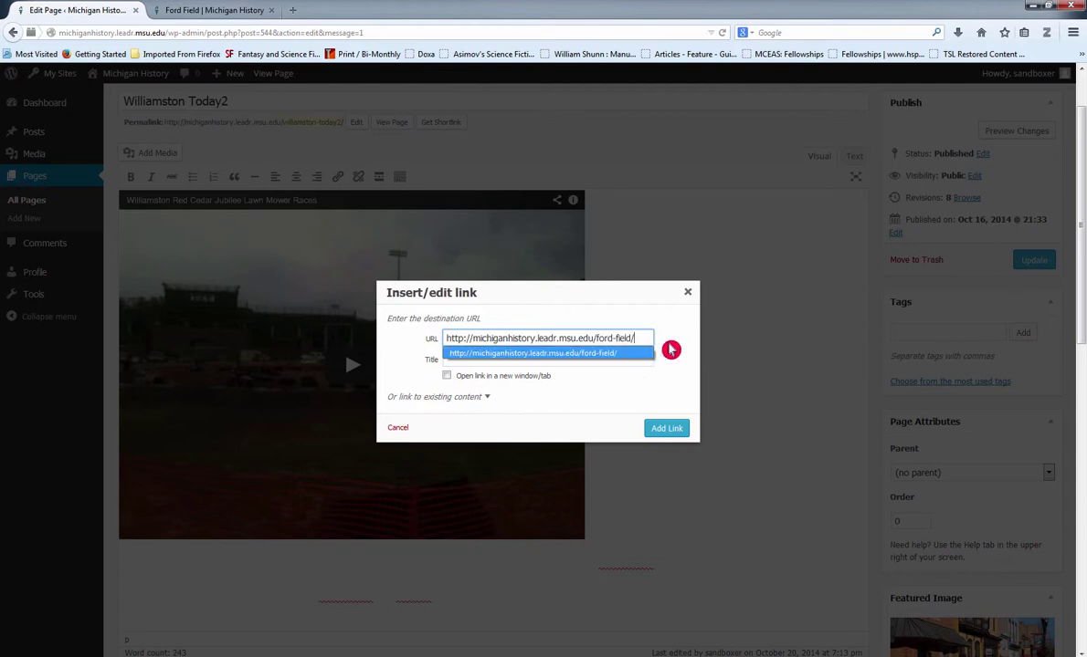
Add the link with the title "Ford Field" and update the Williamston Today2 page
click(502, 359)
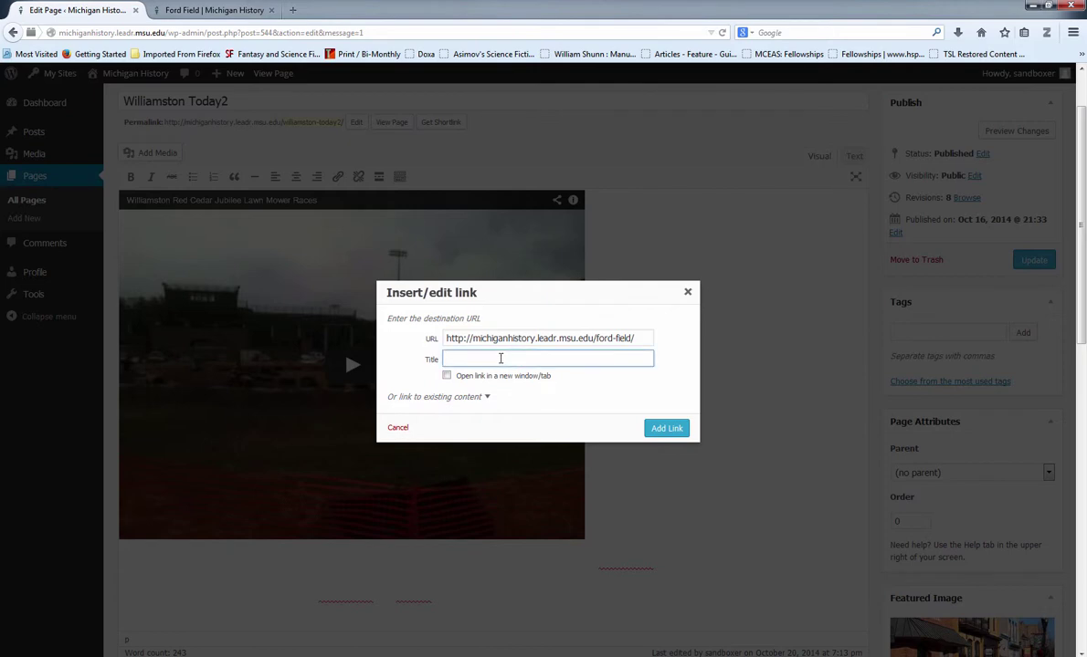
text(Ford Fie)
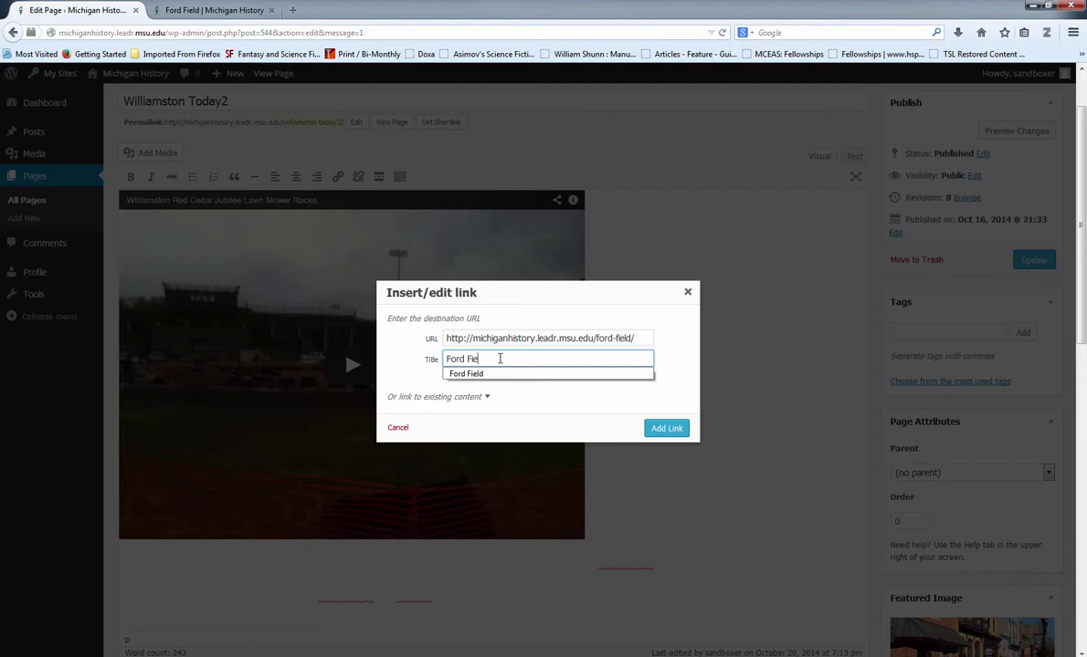
text(ld)
click(677, 357)
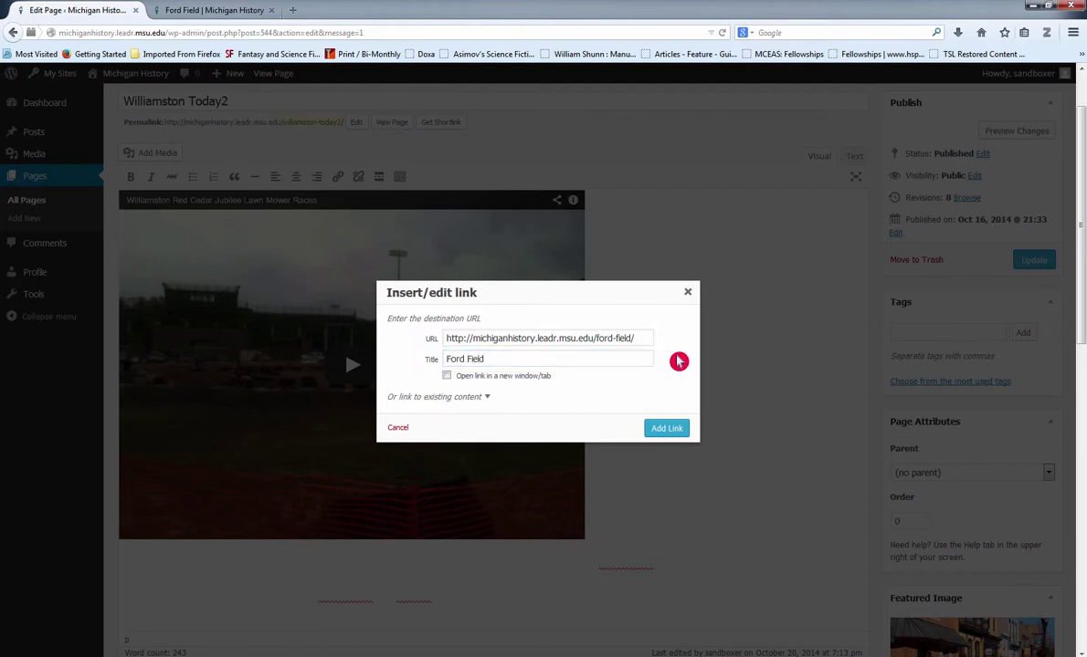
click(668, 429)
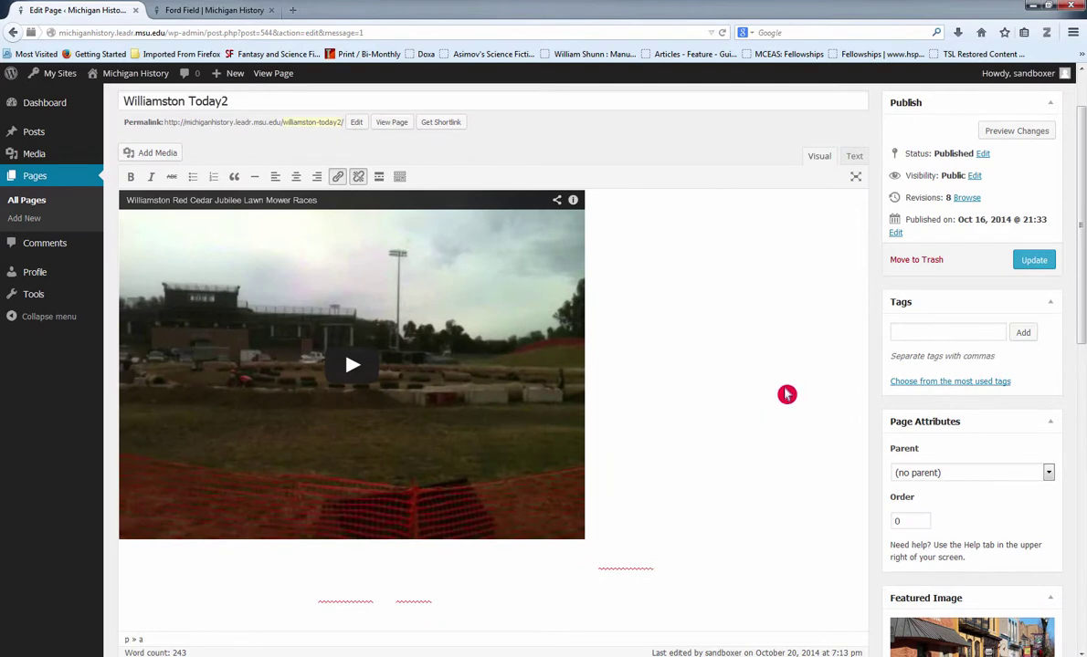
click(1032, 261)
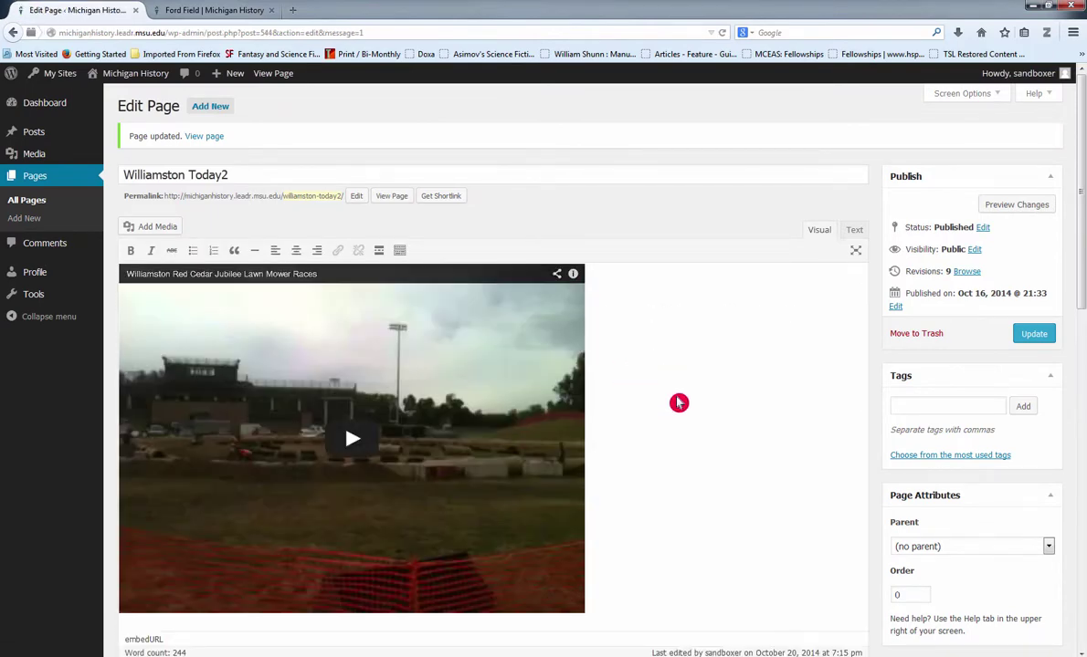
View the published Williamston Today2 page, test its Ford Field link in the second paragraph, and return to the page
click(283, 77)
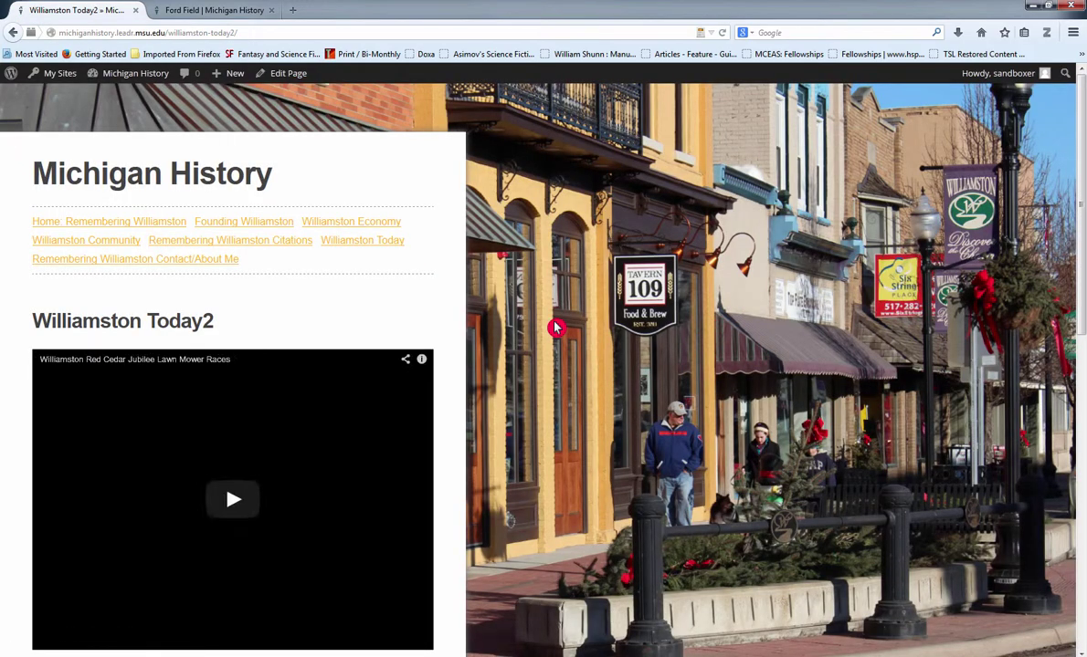
scroll(520, 321, down, 2)
scroll(521, 322, down, 10)
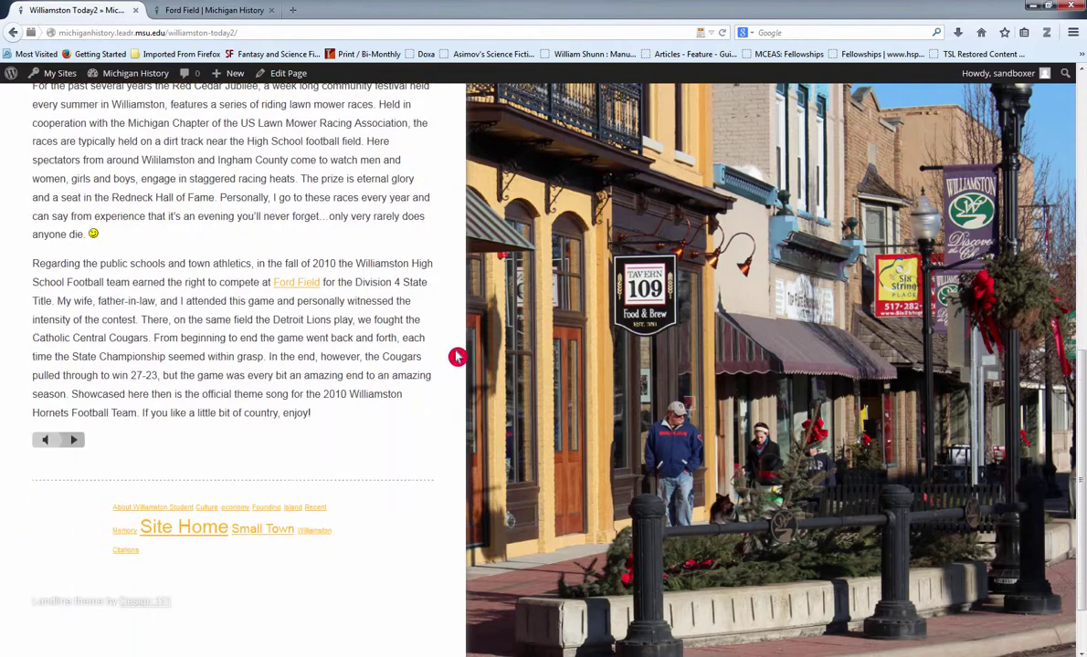
click(302, 287)
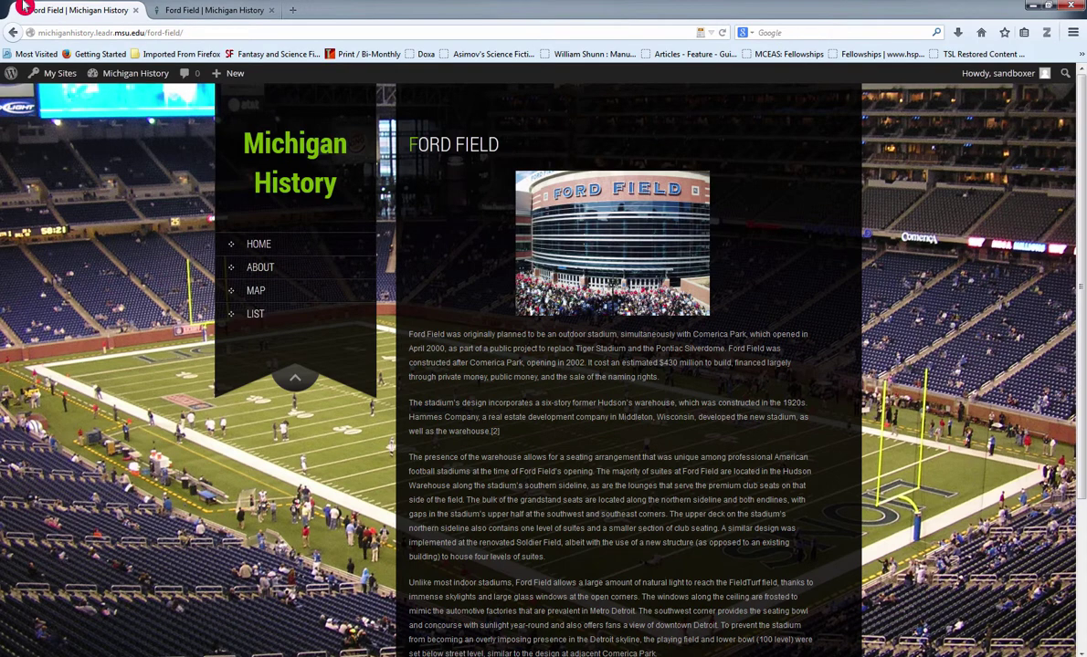
click(13, 31)
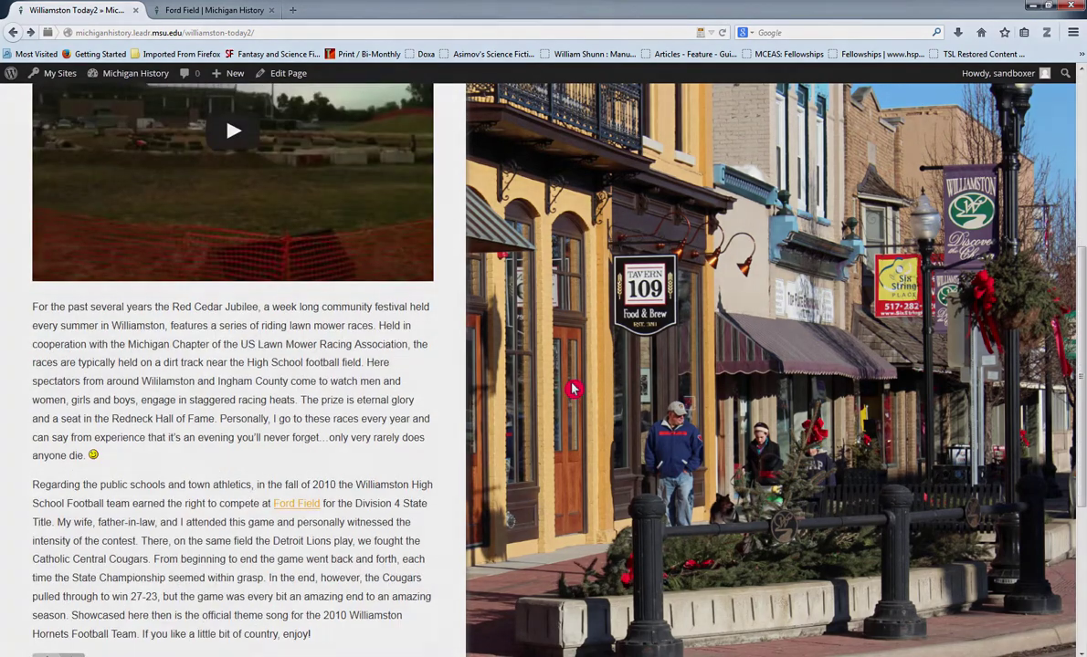
scroll(572, 389, up, 5)
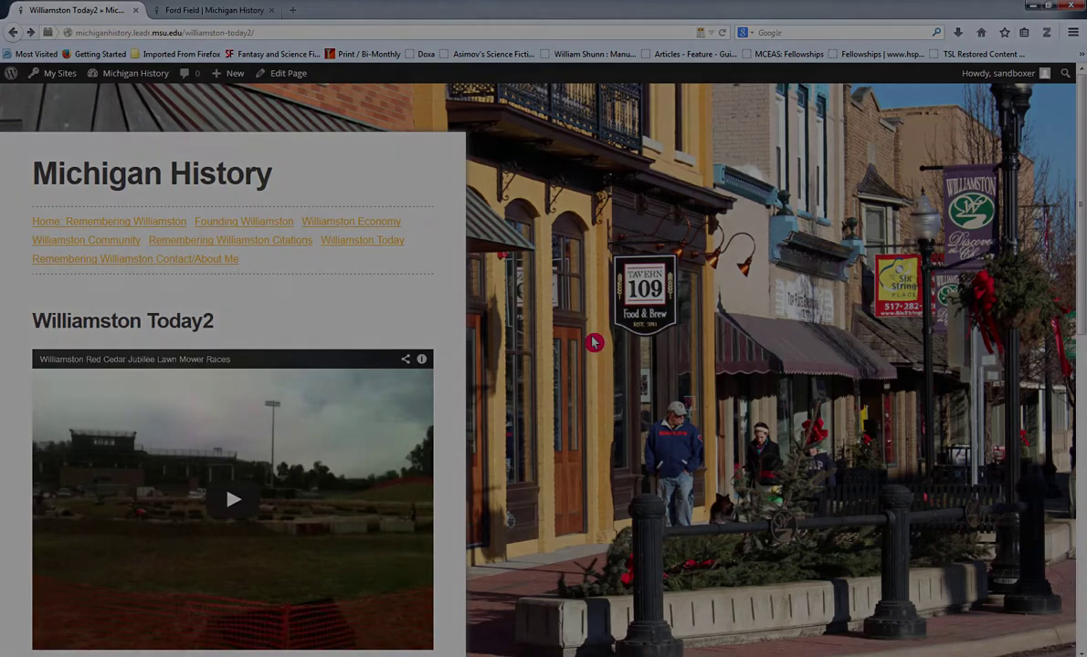
scroll(591, 345, down, 3)
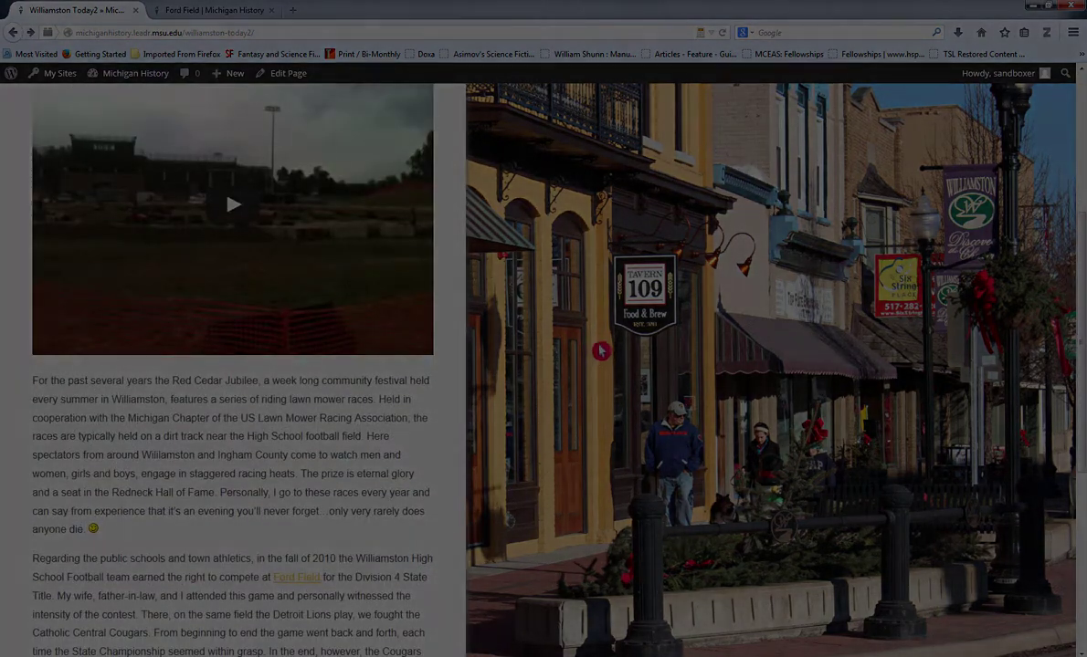